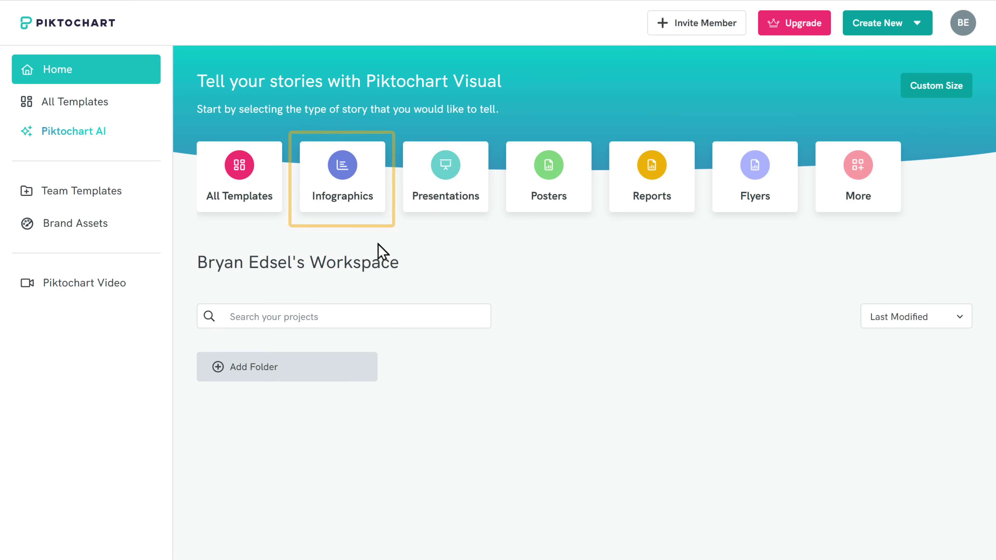
Browse the Infographics template gallery and launch the AI infographic generator
{"action": "left_click", "coordinate": [344, 200]}
{"action": "scroll", "coordinate": [345, 206], "scroll_direction": "down", "scroll_amount": 10}
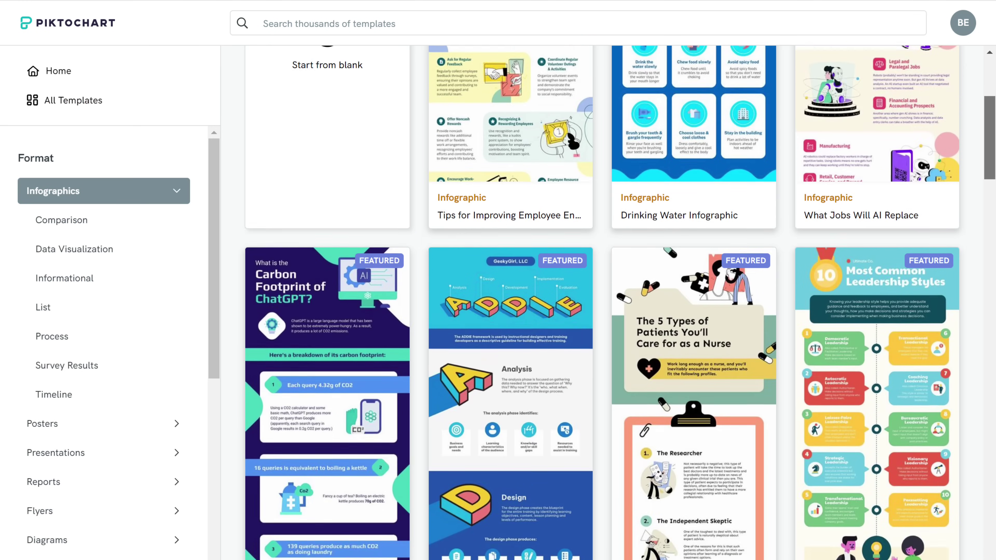
{"action": "scroll", "coordinate": [618, 302], "scroll_direction": "down", "scroll_amount": 12}
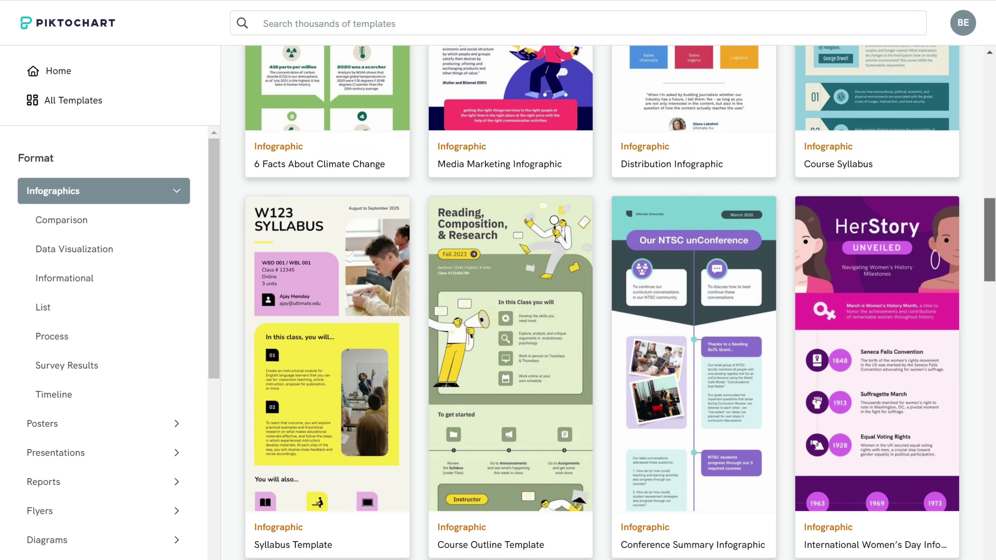
{"action": "scroll", "coordinate": [618, 302], "scroll_direction": "up", "scroll_amount": 10}
{"action": "scroll", "coordinate": [619, 302], "scroll_direction": "up", "scroll_amount": 10}
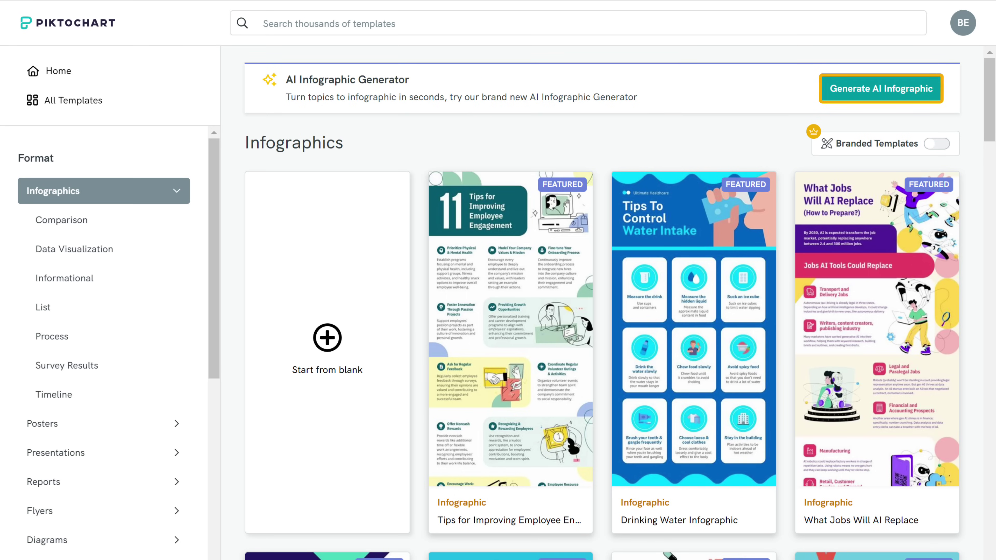
{"action": "left_click", "coordinate": [865, 98]}
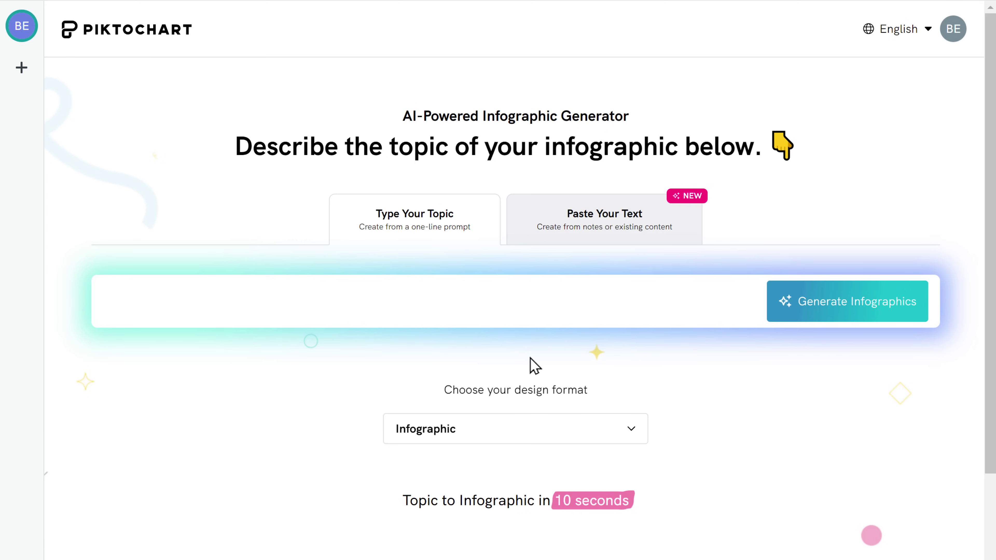
{"action": "type", "text": "tive"}
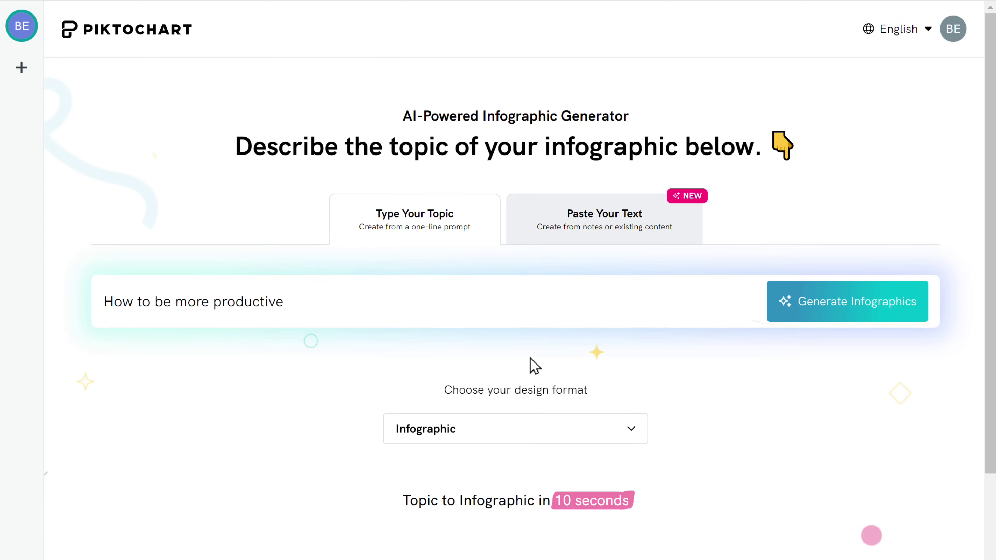
{"action": "left_click", "coordinate": [861, 319]}
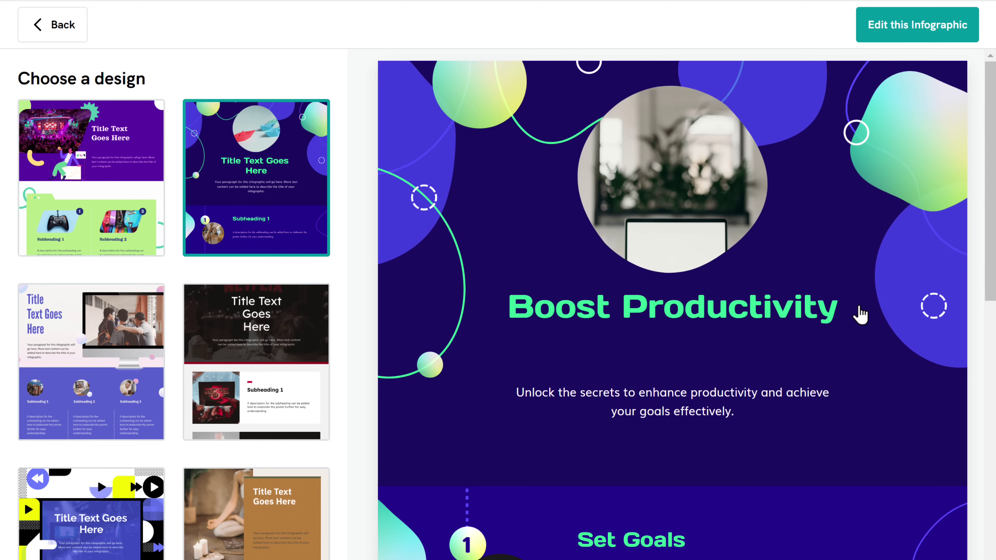
{"action": "scroll", "coordinate": [862, 319], "scroll_direction": "down", "scroll_amount": 15}
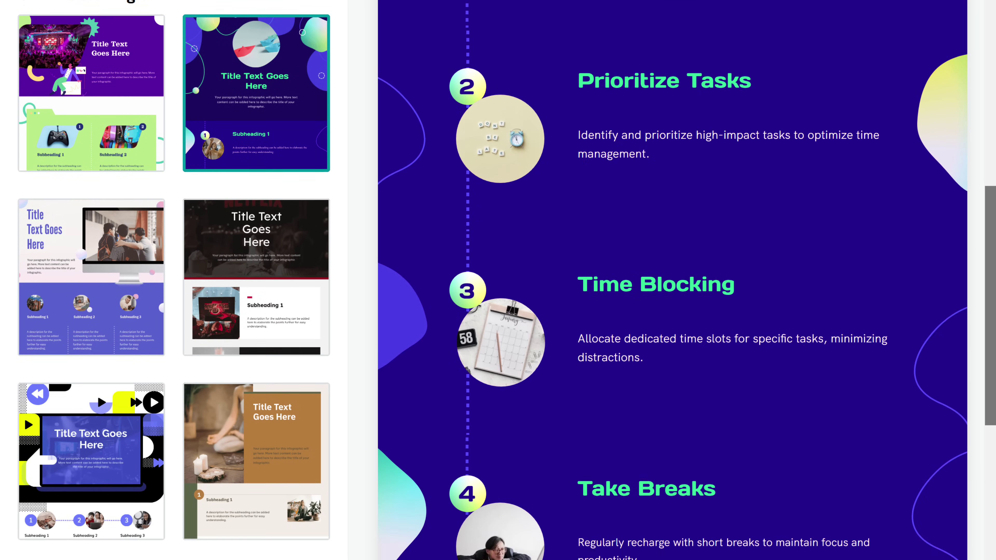
{"action": "scroll", "coordinate": [861, 319], "scroll_direction": "down", "scroll_amount": 3}
{"action": "scroll", "coordinate": [862, 319], "scroll_direction": "up", "scroll_amount": 20}
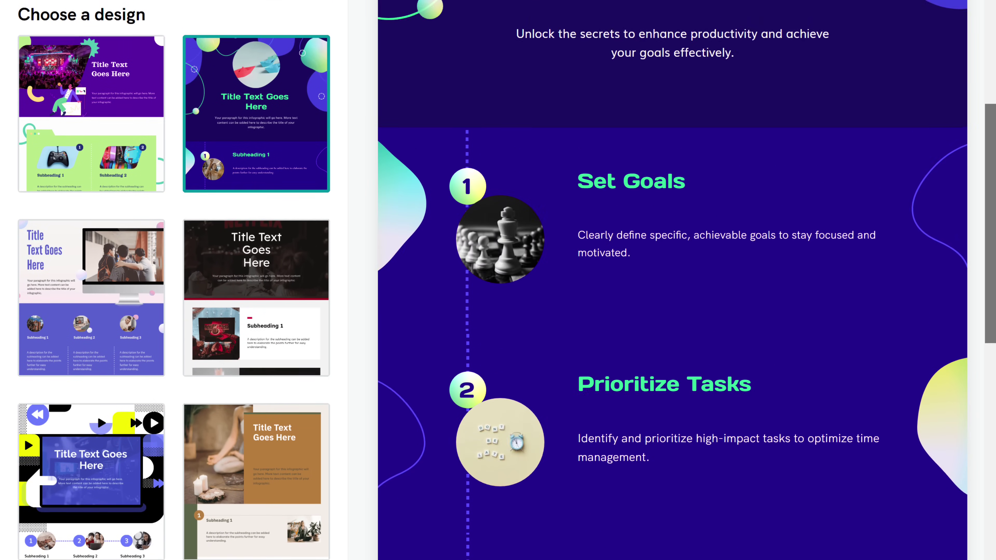
{"action": "scroll", "coordinate": [174, 280], "scroll_direction": "down", "scroll_amount": 5}
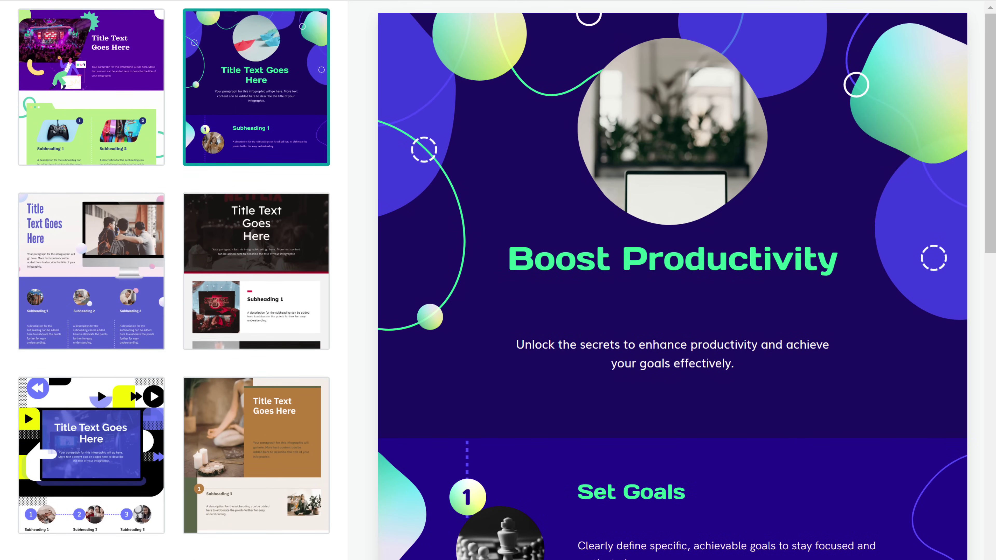
{"action": "scroll", "coordinate": [174, 280], "scroll_direction": "down", "scroll_amount": 4}
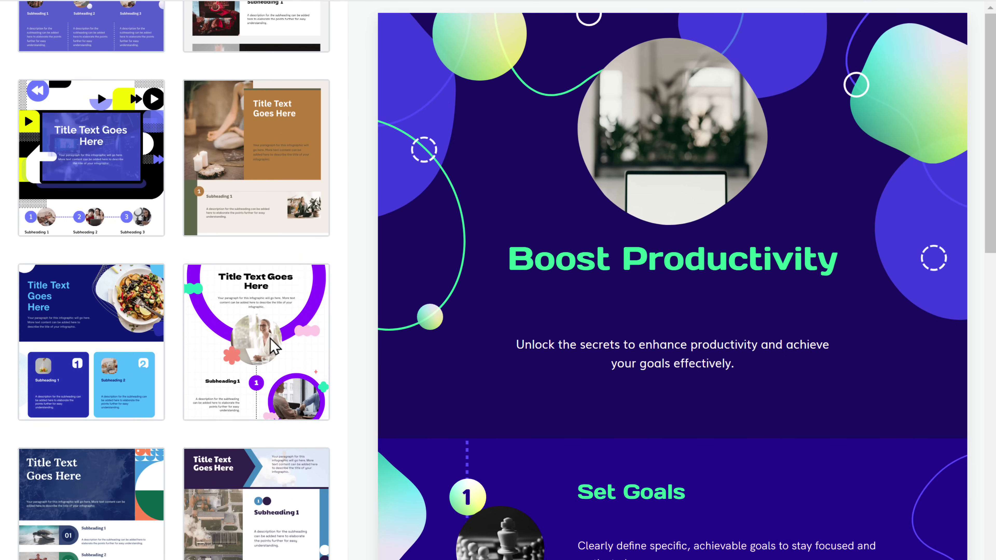
{"action": "left_click", "coordinate": [257, 346]}
{"action": "scroll", "coordinate": [673, 280], "scroll_direction": "down", "scroll_amount": 20}
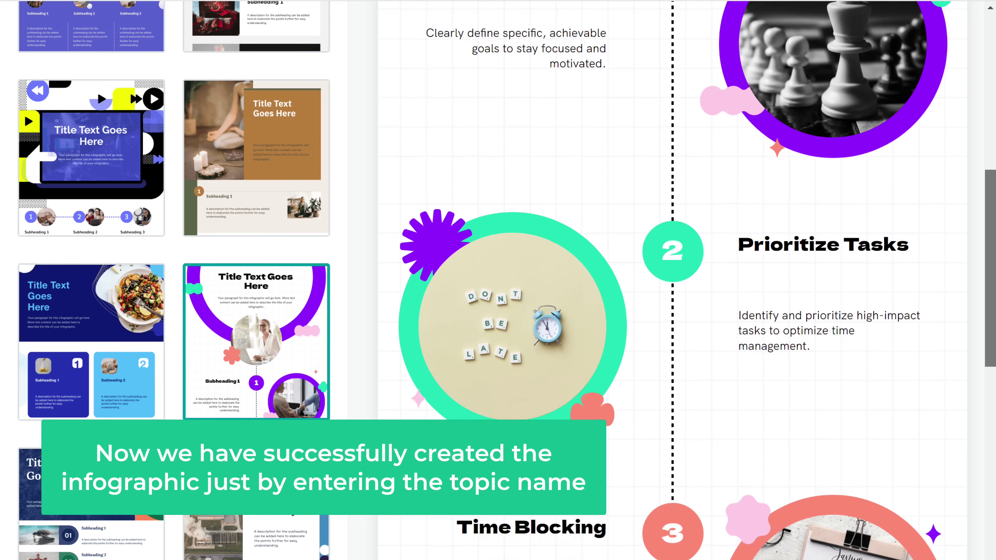
{"action": "scroll", "coordinate": [672, 280], "scroll_direction": "down", "scroll_amount": 1}
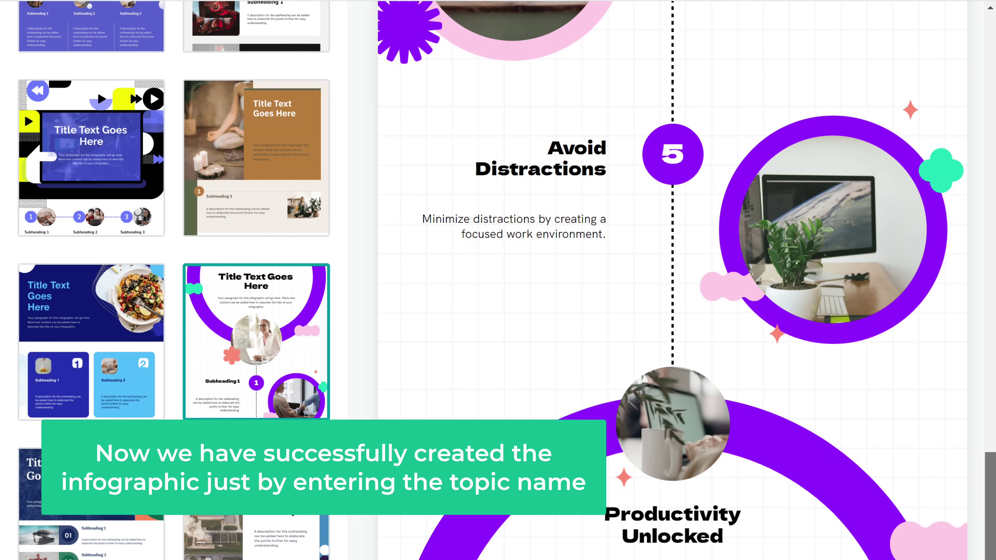
{"action": "scroll", "coordinate": [494, 134], "scroll_direction": "up", "scroll_amount": 20}
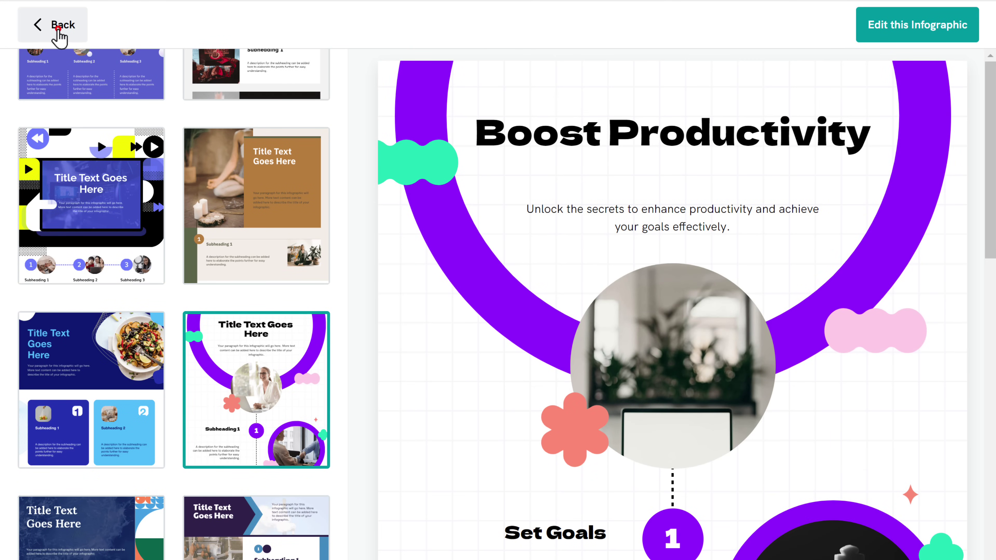
{"action": "left_click", "coordinate": [58, 30]}
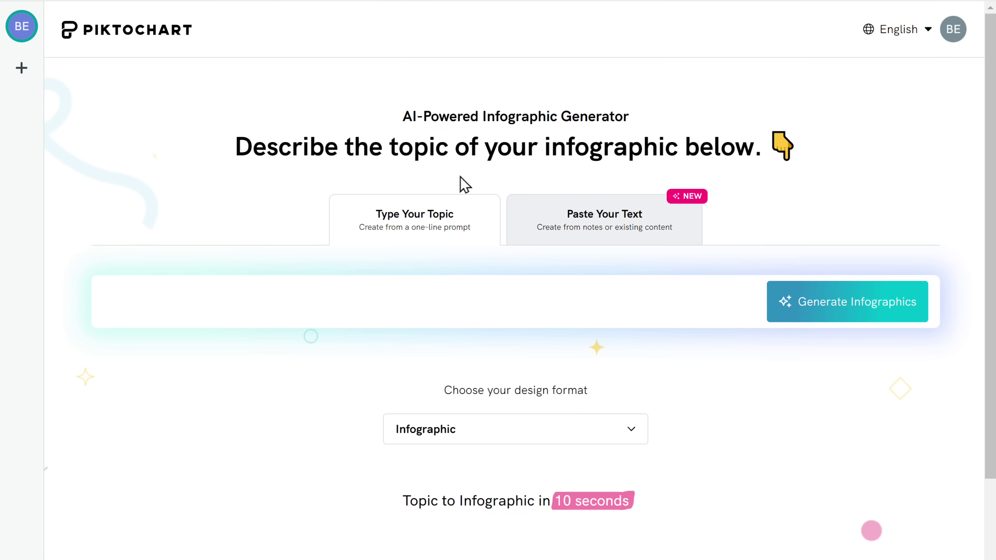
Switch to Paste Your Text and paste in the Easy Breakfast Recipes blog text from Notepad
{"action": "left_click", "coordinate": [610, 235]}
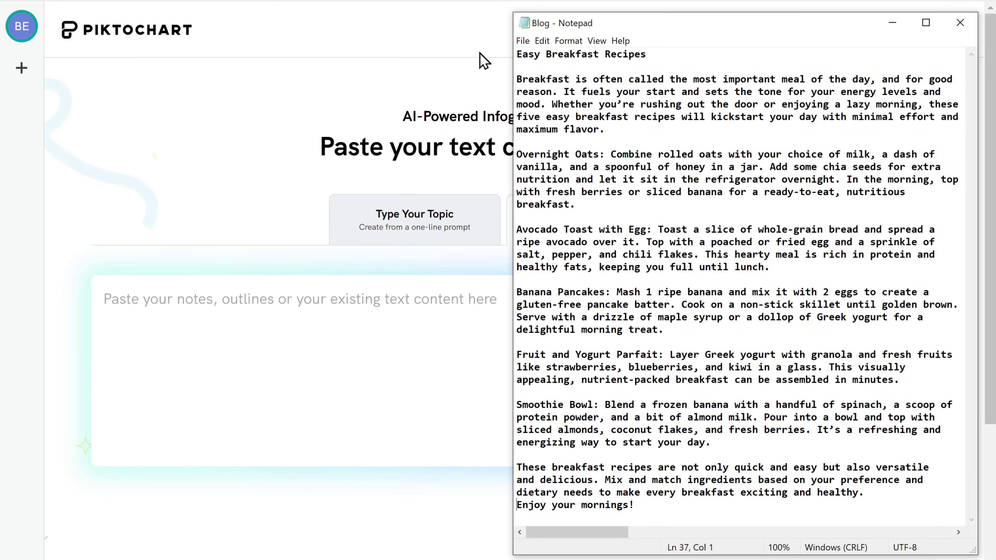
{"action": "left_click_drag", "start_coordinate": [518, 54], "coordinate": [633, 505]}
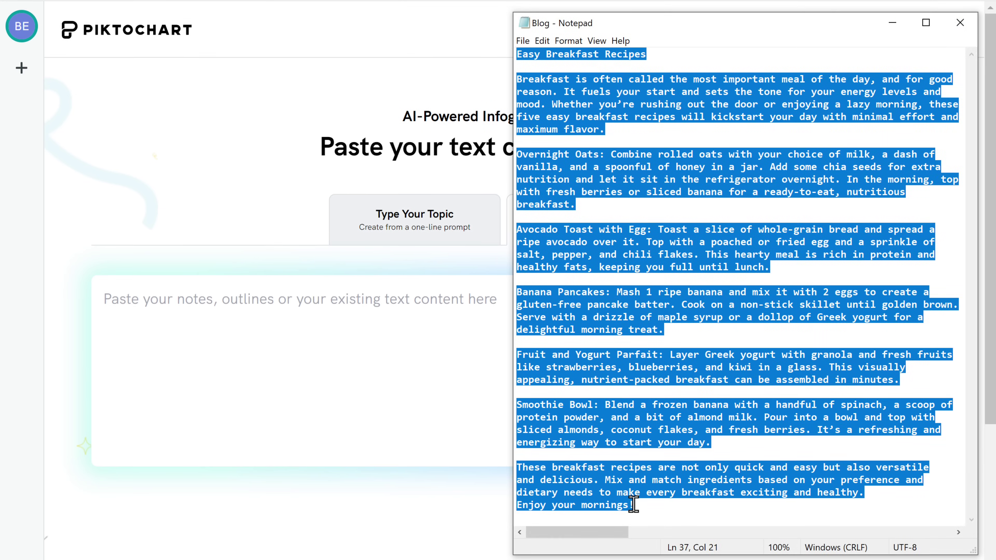
{"action": "right_click", "coordinate": [711, 303]}
{"action": "left_click", "coordinate": [734, 340]}
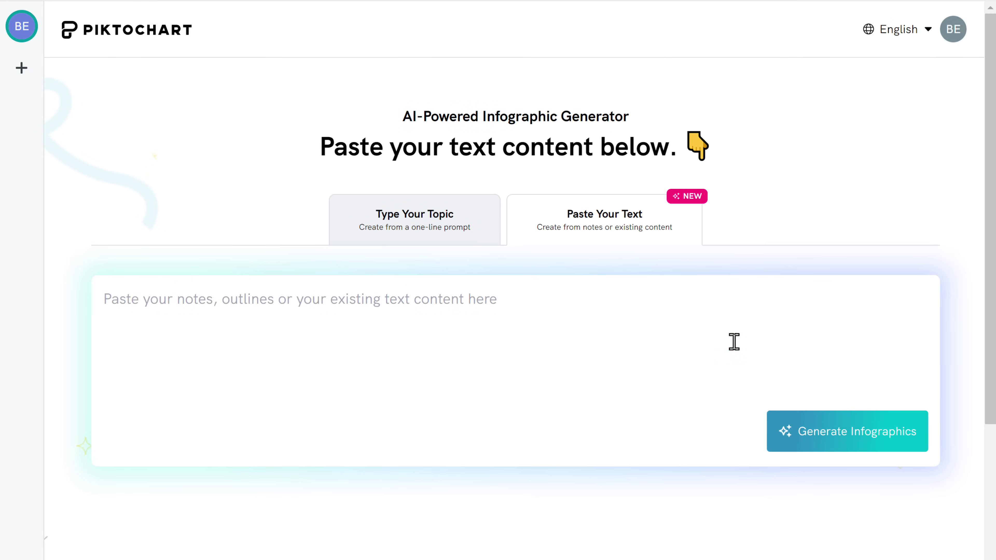
{"action": "right_click", "coordinate": [520, 299]}
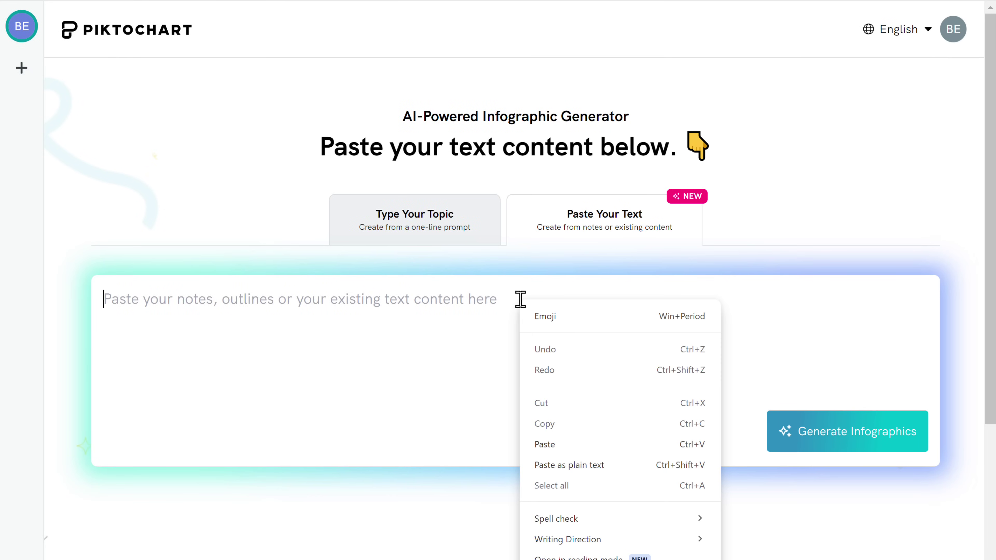
{"action": "left_click", "coordinate": [565, 445]}
Generate the Easy Breakfast infographic from the pasted text and apply the purple/blue arrow design
{"action": "left_click", "coordinate": [834, 442]}
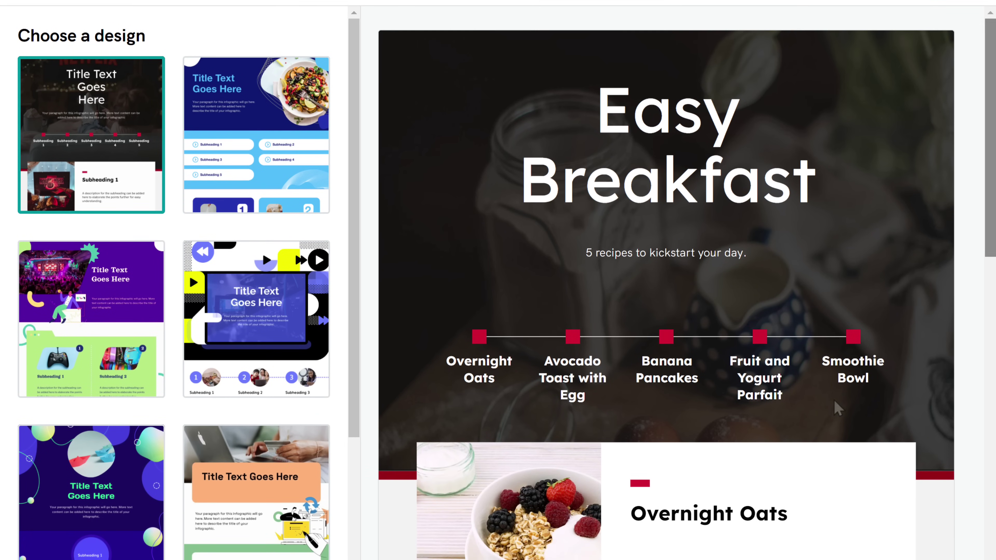
{"action": "scroll", "coordinate": [835, 416], "scroll_direction": "down", "scroll_amount": 8}
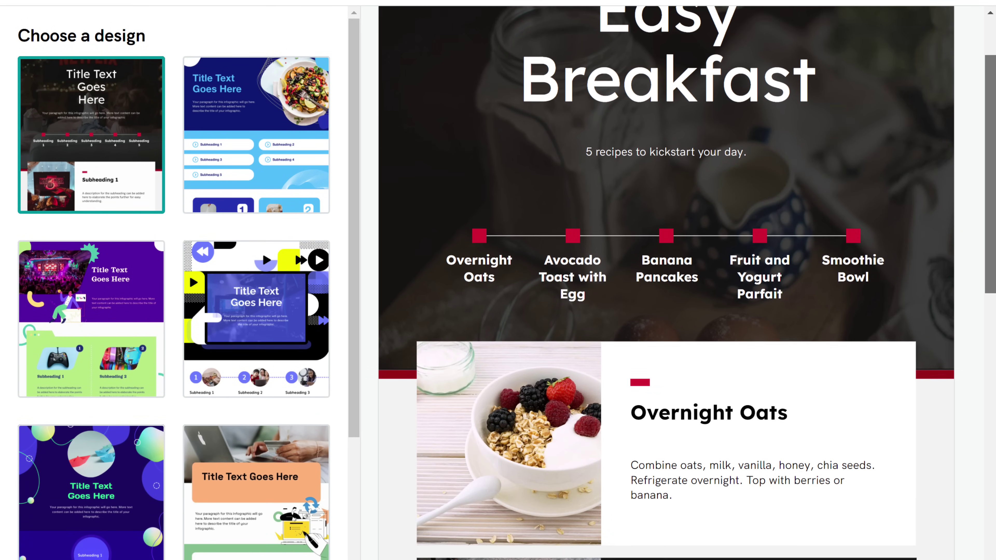
{"action": "scroll", "coordinate": [667, 283], "scroll_direction": "down", "scroll_amount": 15}
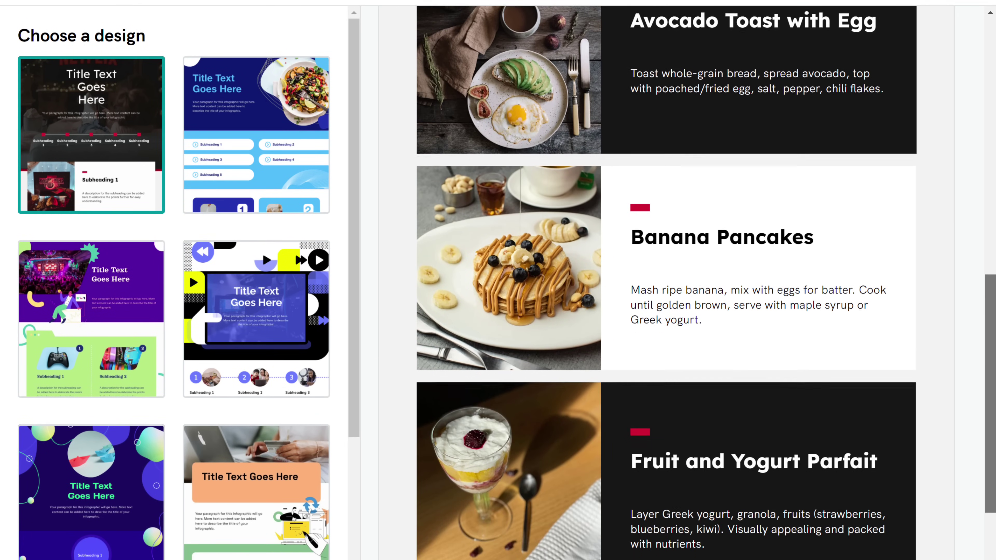
{"action": "scroll", "coordinate": [666, 282], "scroll_direction": "down", "scroll_amount": 5}
{"action": "scroll", "coordinate": [667, 282], "scroll_direction": "up", "scroll_amount": 15}
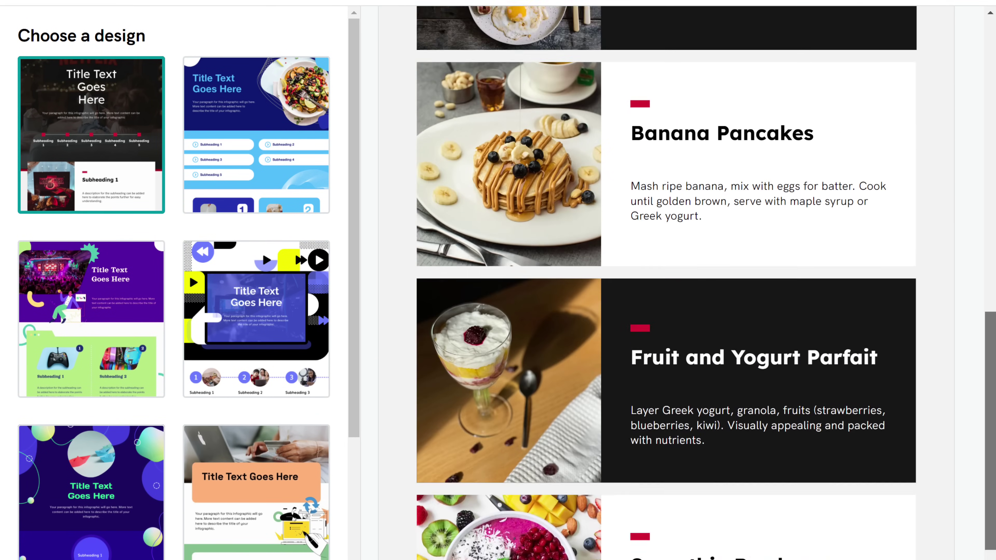
{"action": "scroll", "coordinate": [667, 283], "scroll_direction": "up", "scroll_amount": 2}
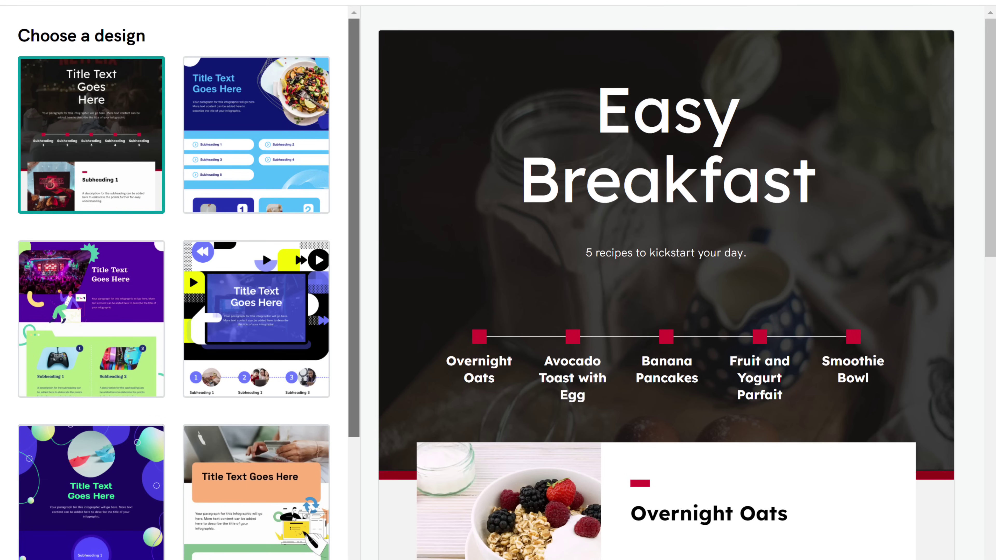
{"action": "scroll", "coordinate": [175, 282], "scroll_direction": "down", "scroll_amount": 5}
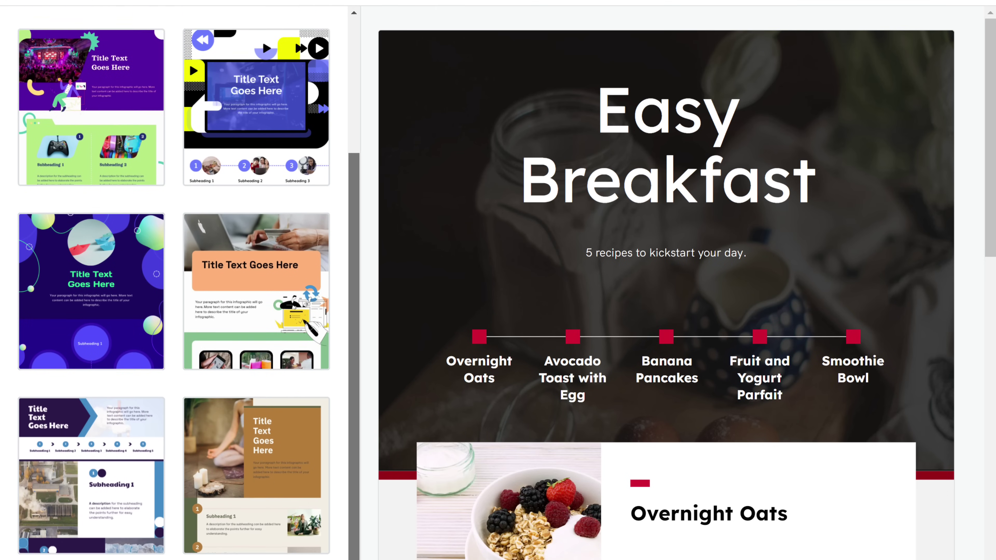
{"action": "scroll", "coordinate": [174, 282], "scroll_direction": "down", "scroll_amount": 3}
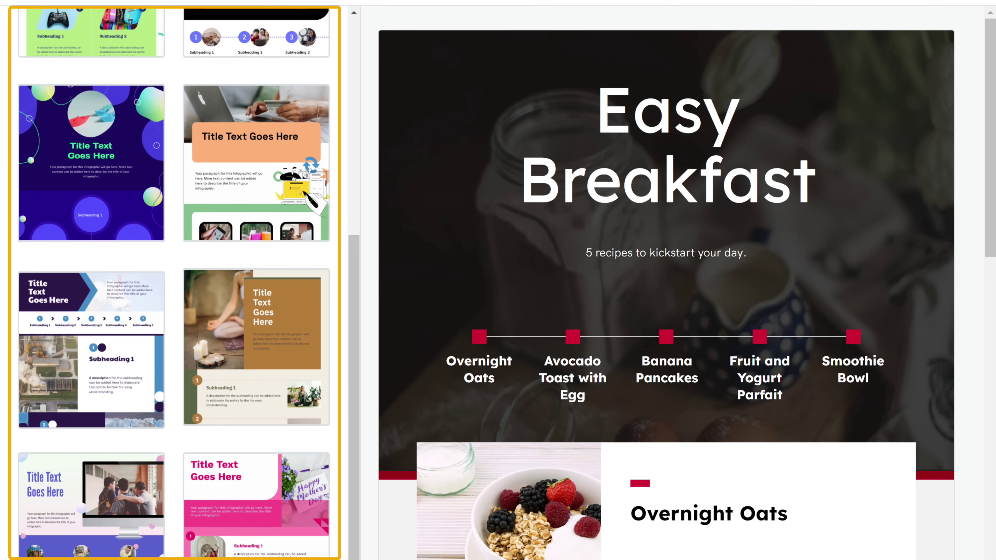
{"action": "left_click", "coordinate": [134, 338]}
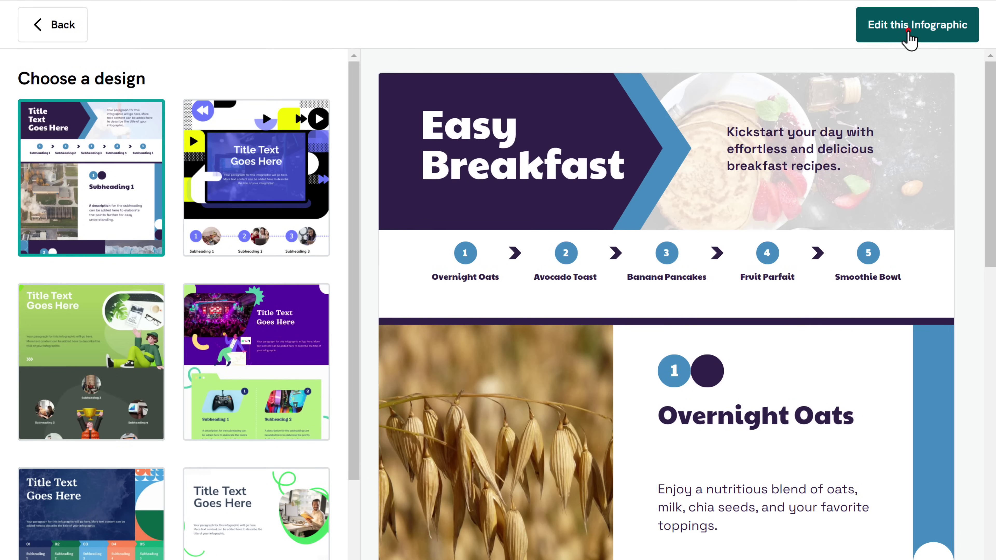
Open the infographic in the editor and change its Easy Breakfast title to 'Start Your Day Right'
{"action": "left_click", "coordinate": [910, 38]}
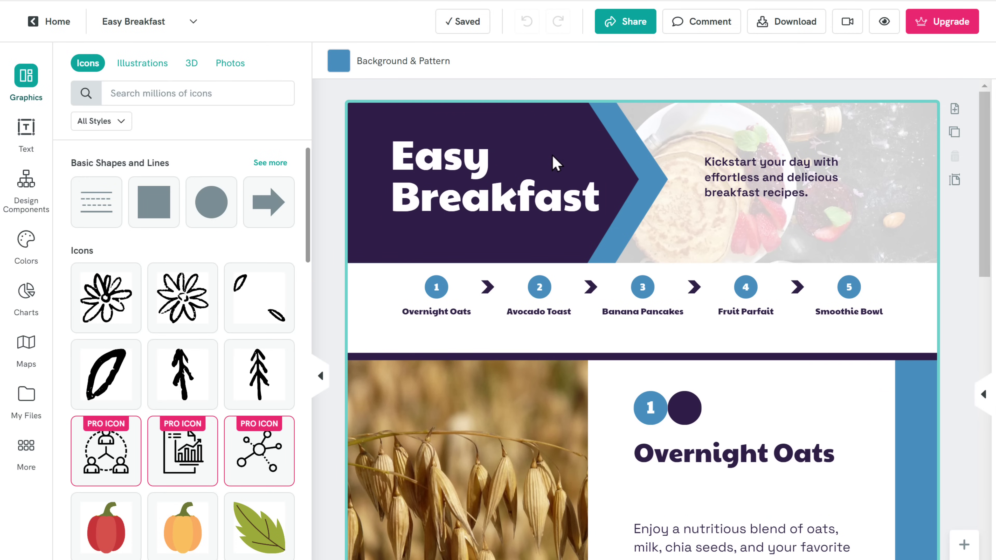
{"action": "double_click", "coordinate": [499, 181]}
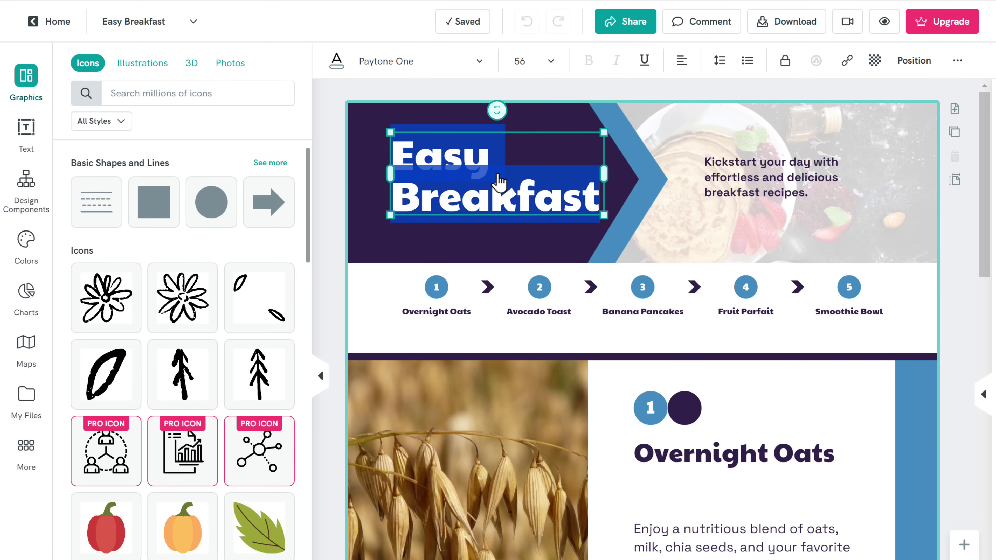
{"action": "type", "text": "Start Your Day Right"}
{"action": "left_click", "coordinate": [572, 91]}
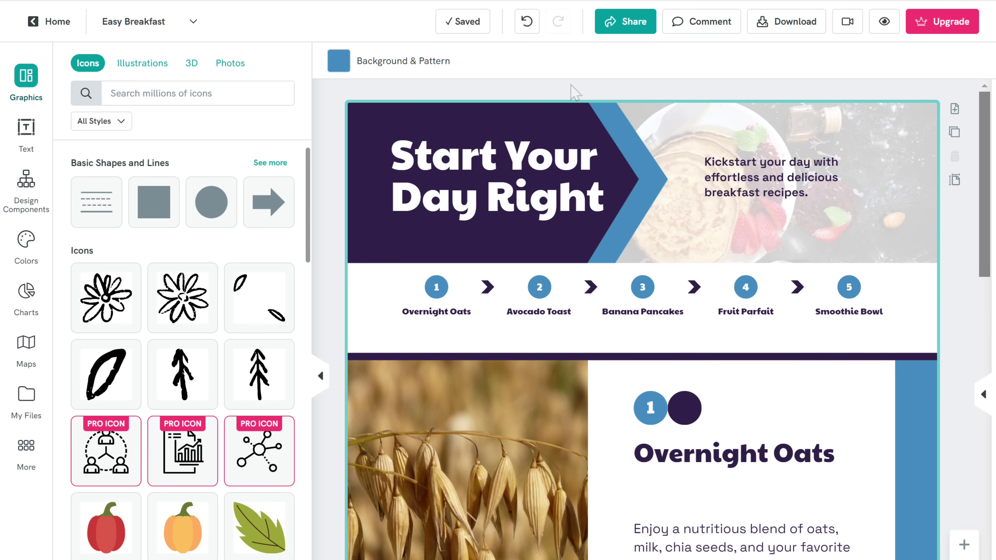
{"action": "scroll", "coordinate": [572, 91], "scroll_direction": "down", "scroll_amount": 3}
{"action": "scroll", "coordinate": [643, 319], "scroll_direction": "down", "scroll_amount": 3}
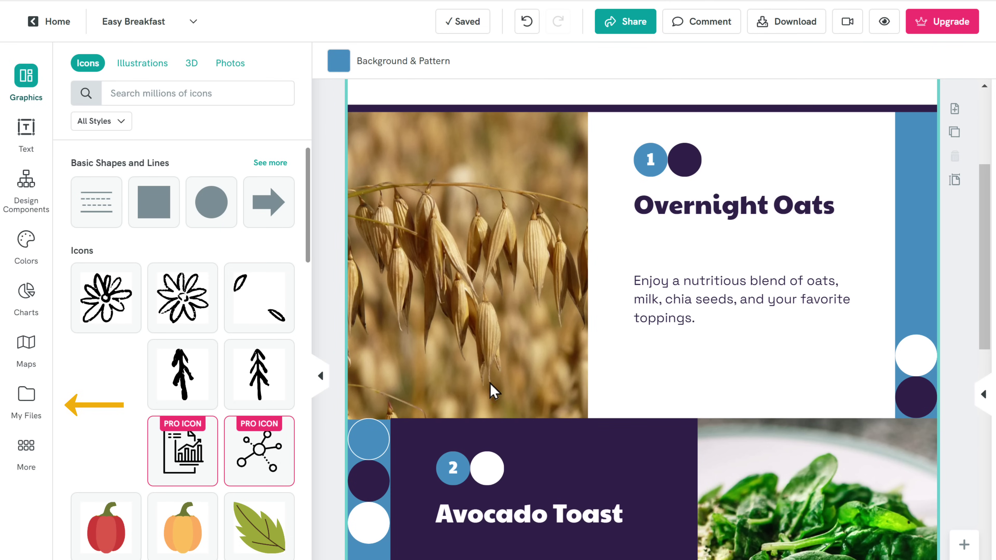
Upload the breakfast juice-and-granola photo into My Files
{"action": "left_click", "coordinate": [26, 409]}
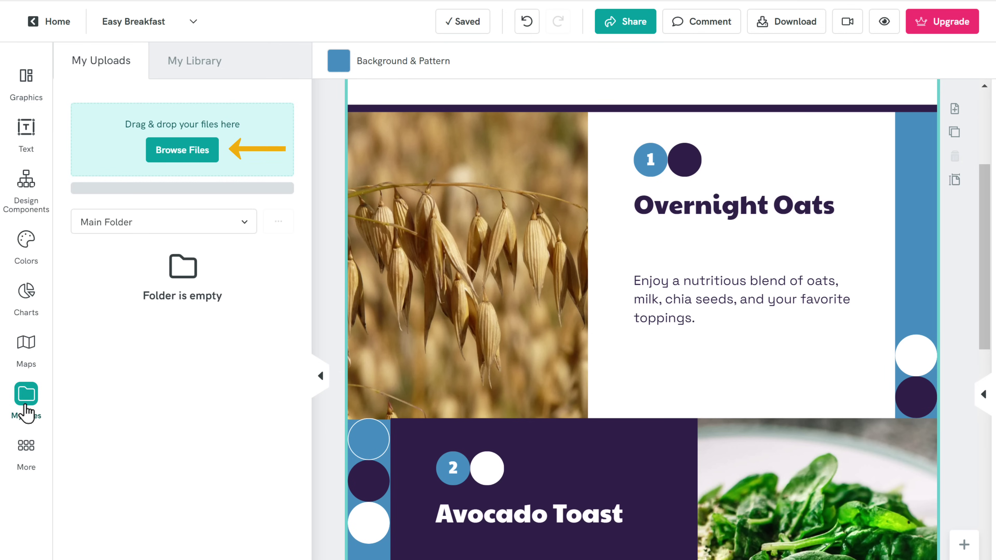
{"action": "left_click", "coordinate": [176, 159]}
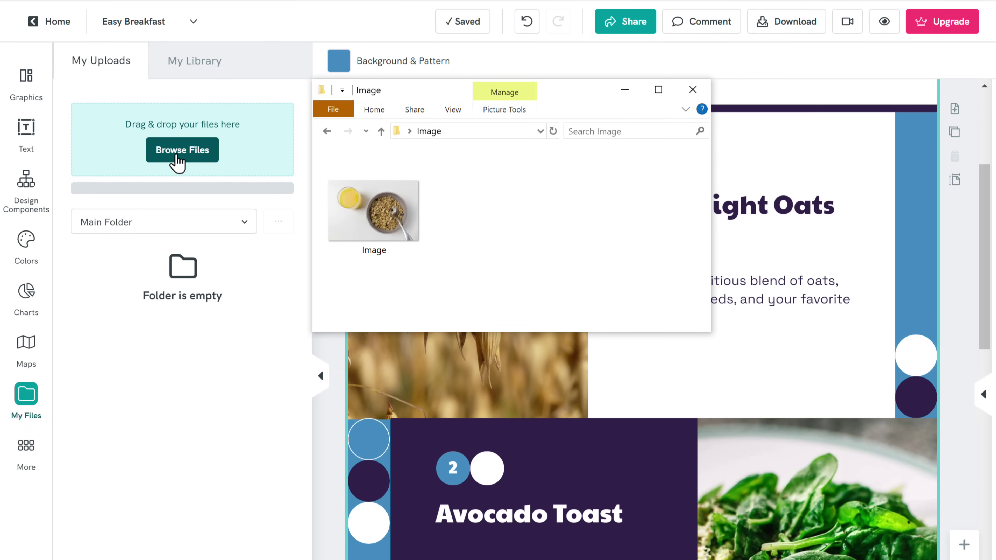
{"action": "left_click", "coordinate": [368, 211]}
{"action": "left_click_drag", "start_coordinate": [371, 216], "coordinate": [187, 320]}
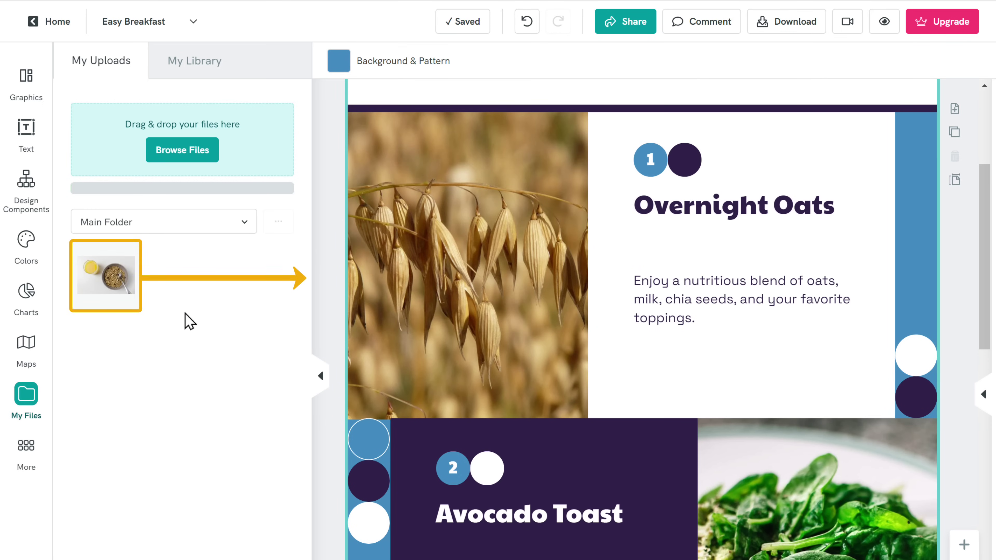
Replace the Overnight Oats photo with the upload, cropped around the granola bowl
{"action": "mouse_move", "coordinate": [105, 279]}
{"action": "left_click_drag", "start_coordinate": [105, 279], "coordinate": [482, 257]}
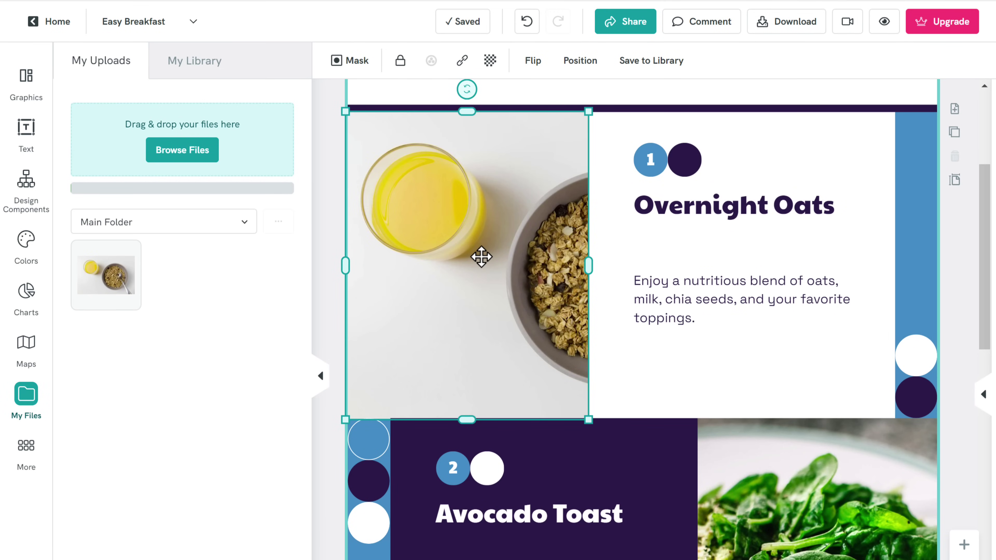
{"action": "double_click", "coordinate": [481, 258]}
{"action": "left_click_drag", "start_coordinate": [467, 267], "coordinate": [391, 268]}
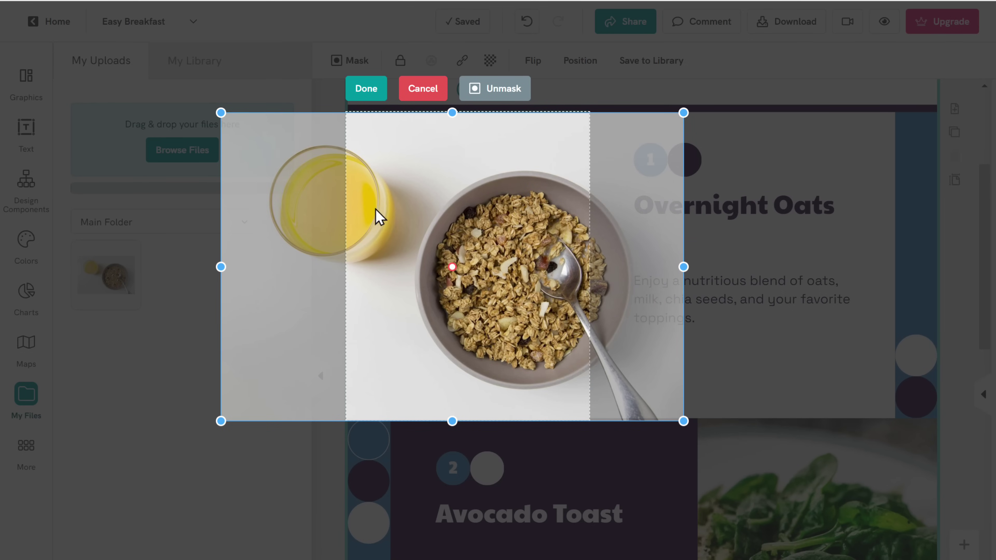
{"action": "left_click", "coordinate": [364, 91]}
{"action": "scroll", "coordinate": [363, 103], "scroll_direction": "down", "scroll_amount": 2}
{"action": "scroll", "coordinate": [643, 319], "scroll_direction": "down", "scroll_amount": 10}
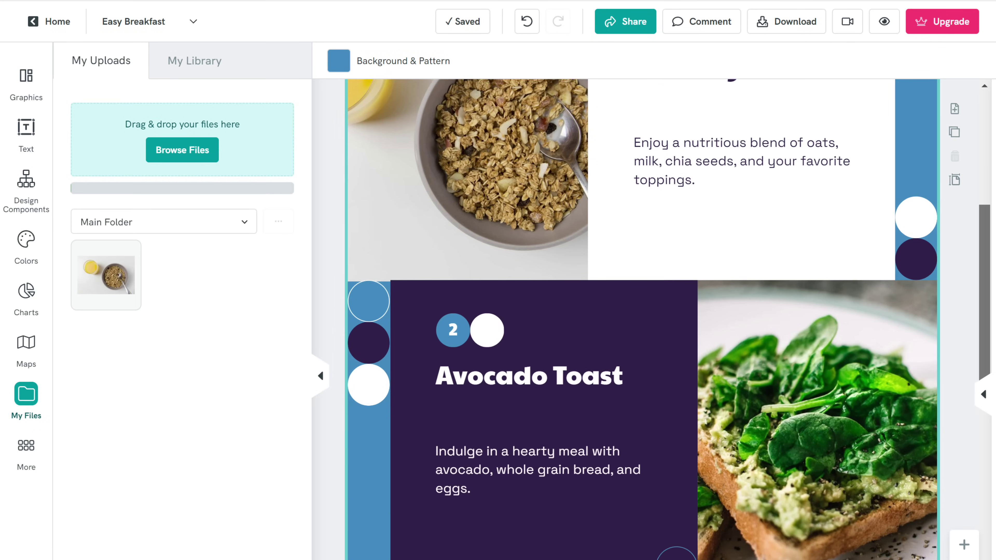
{"action": "scroll", "coordinate": [642, 319], "scroll_direction": "down", "scroll_amount": 3}
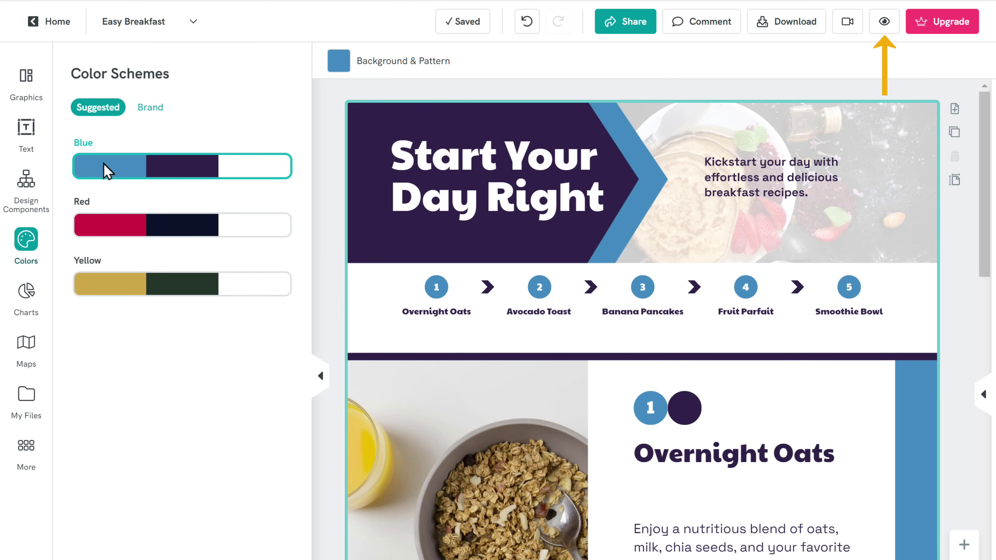
{"action": "left_click", "coordinate": [884, 21]}
{"action": "scroll", "coordinate": [492, 298], "scroll_direction": "down", "scroll_amount": 5}
{"action": "scroll", "coordinate": [492, 298], "scroll_direction": "down", "scroll_amount": 10}
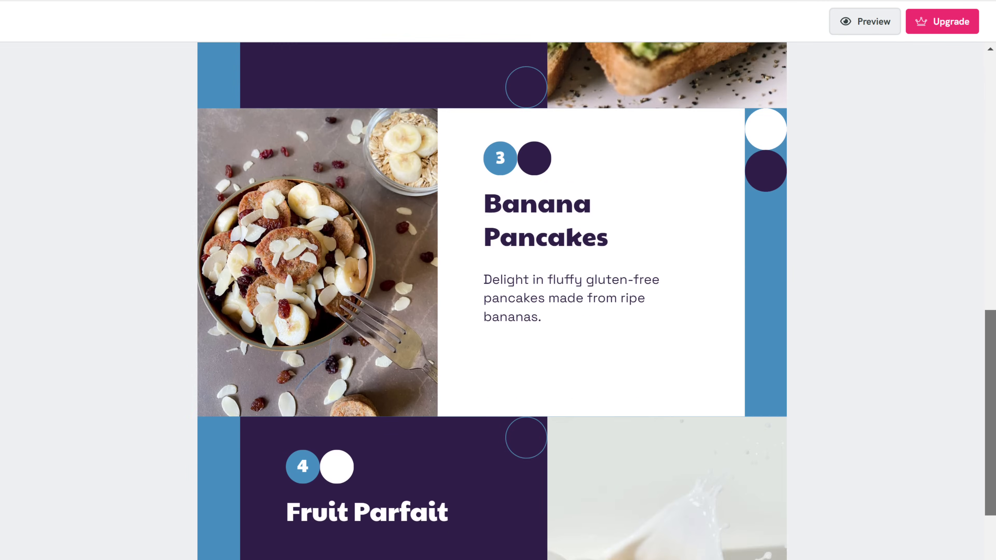
{"action": "scroll", "coordinate": [492, 298], "scroll_direction": "up", "scroll_amount": 4}
{"action": "scroll", "coordinate": [492, 298], "scroll_direction": "up", "scroll_amount": 10}
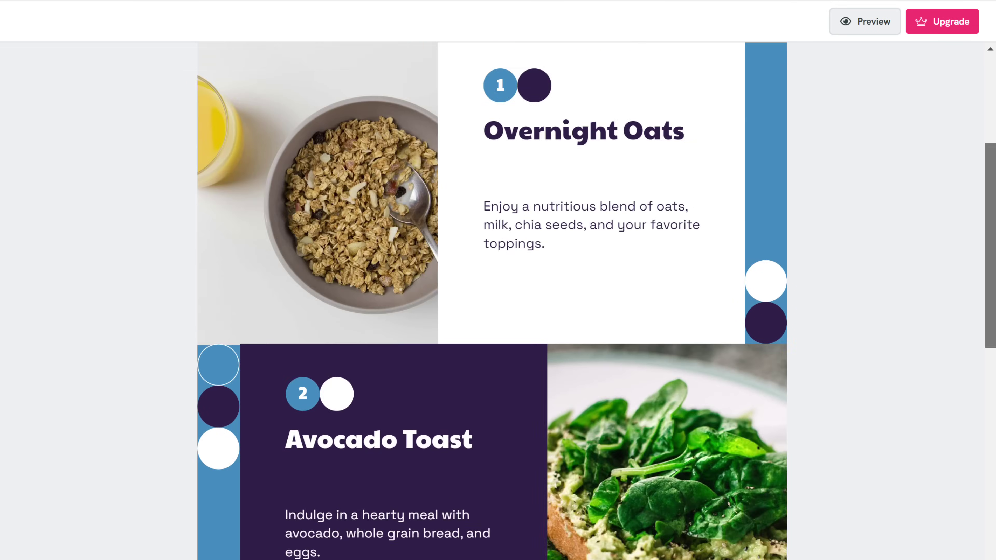
{"action": "left_click", "coordinate": [868, 29]}
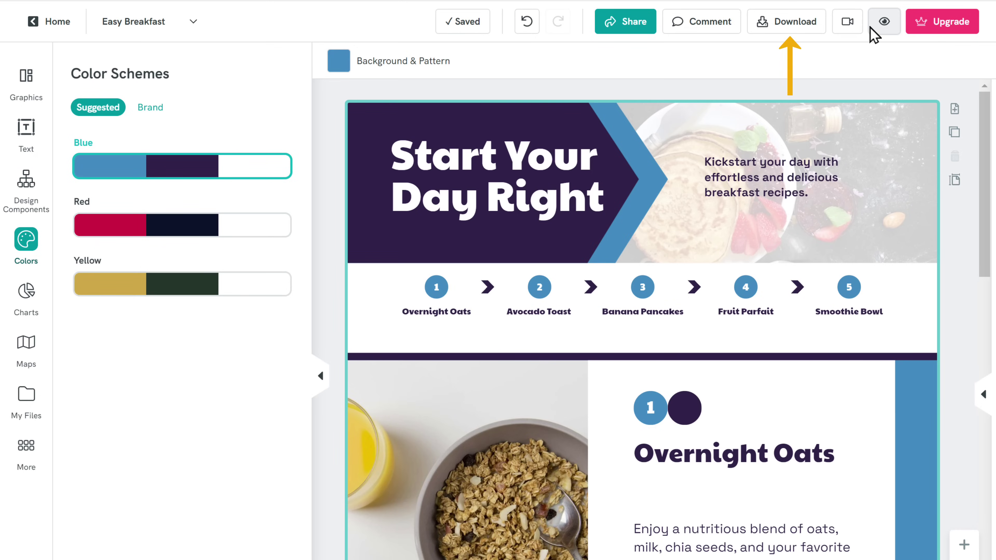
Download the infographic as a High Quality PNG
{"action": "left_click", "coordinate": [796, 33]}
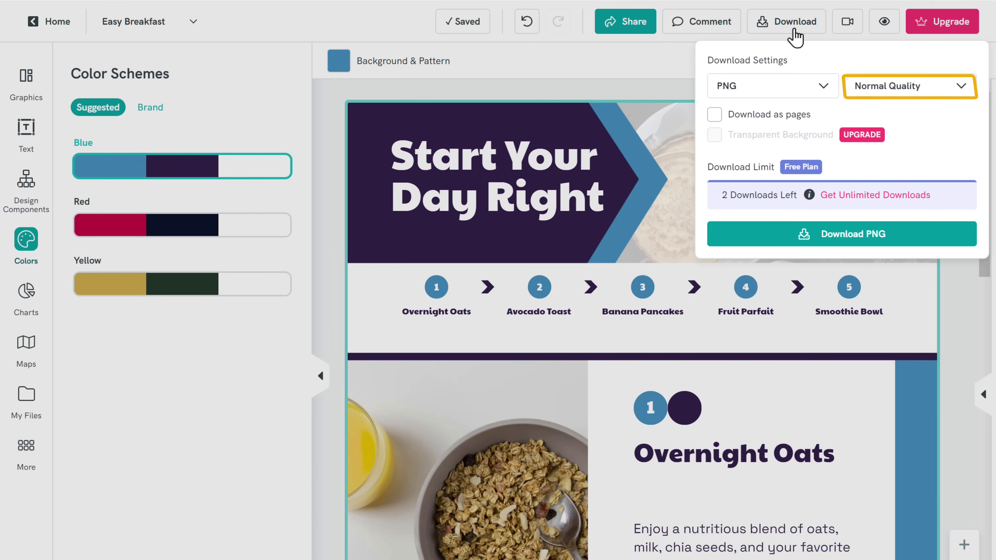
{"action": "left_click", "coordinate": [961, 87]}
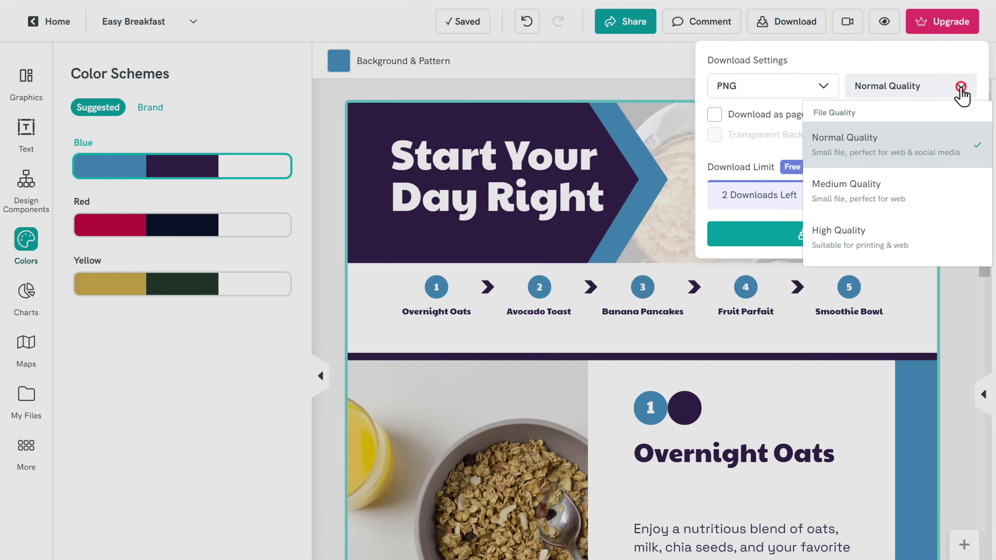
{"action": "left_click", "coordinate": [844, 237]}
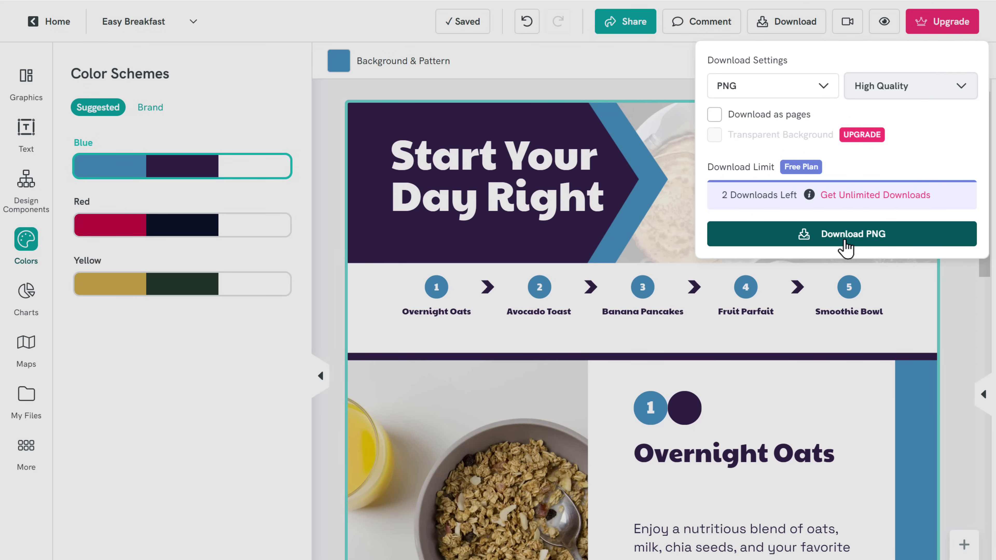
{"action": "left_click", "coordinate": [845, 236]}
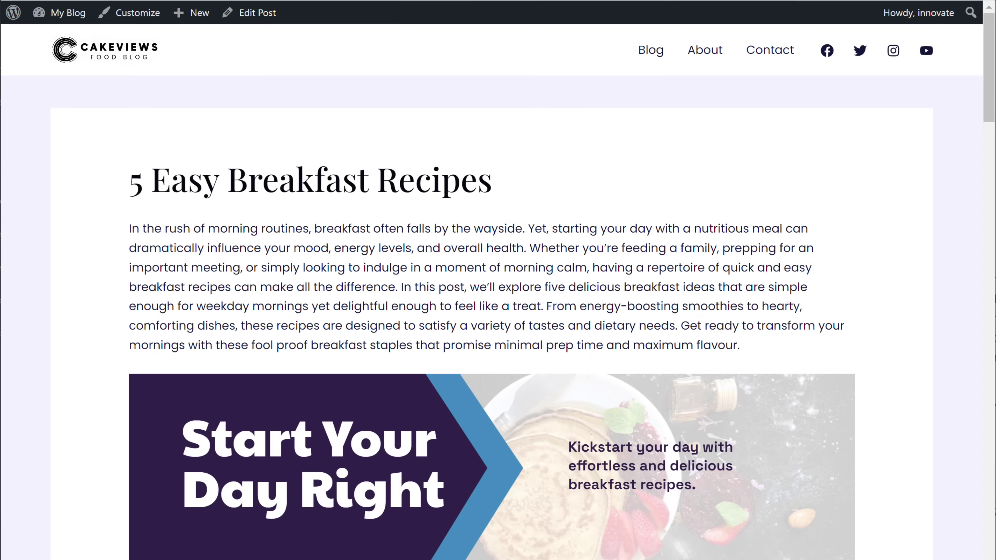
{"action": "scroll", "coordinate": [498, 280], "scroll_direction": "down", "scroll_amount": 15}
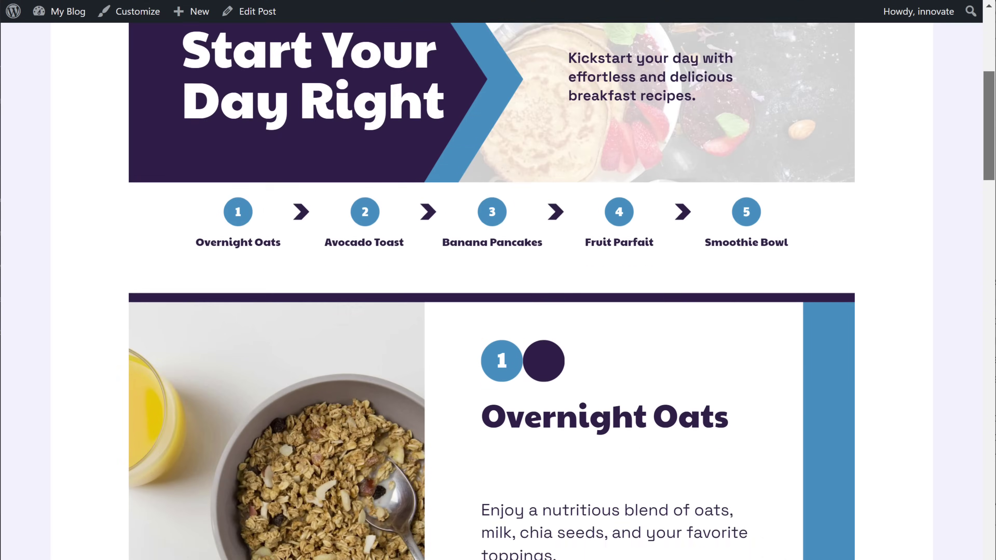
{"action": "scroll", "coordinate": [498, 280], "scroll_direction": "down", "scroll_amount": 20}
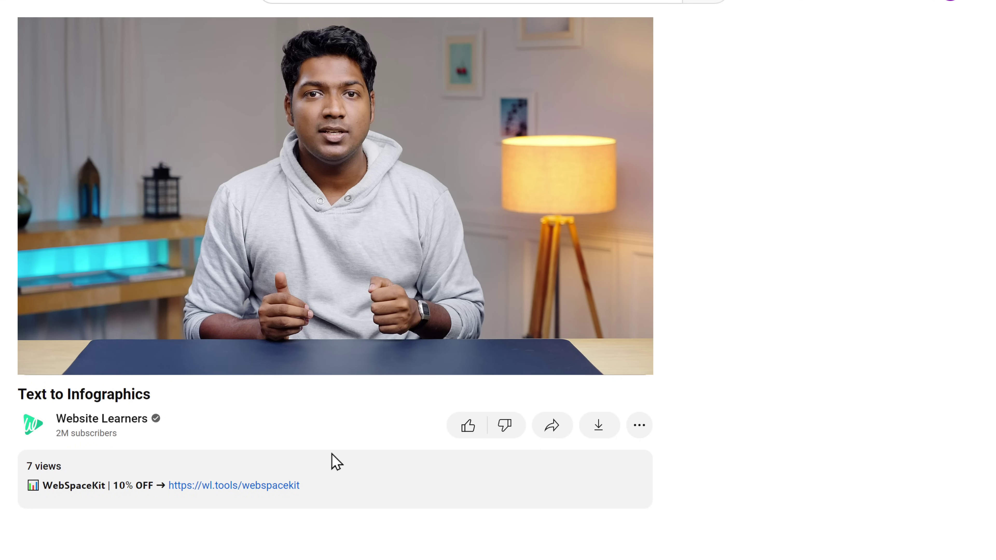
Open the wl.tools/webspacekit link from the video description
{"action": "left_click", "coordinate": [273, 490]}
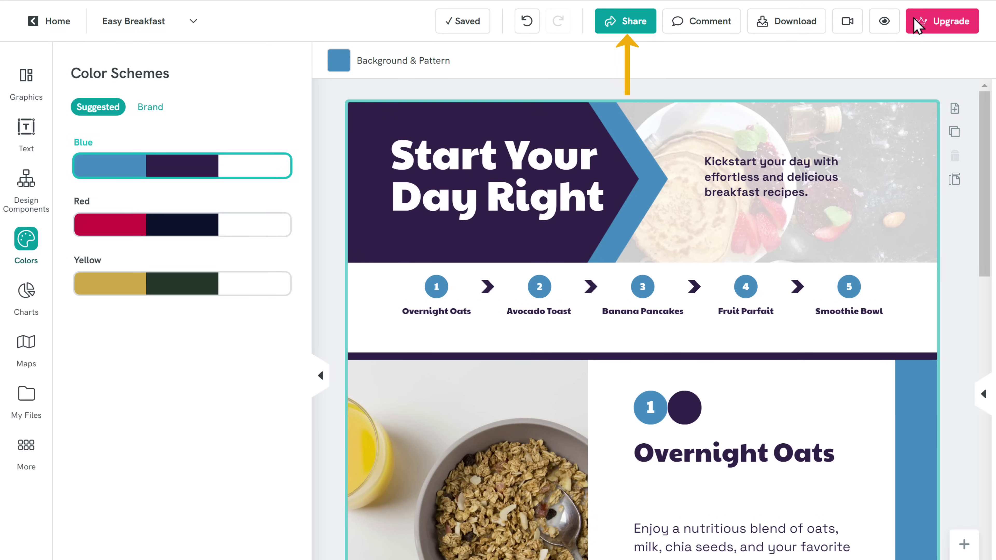
Make the infographic public on the web and copy its responsive-width embed code
{"action": "left_click", "coordinate": [640, 24]}
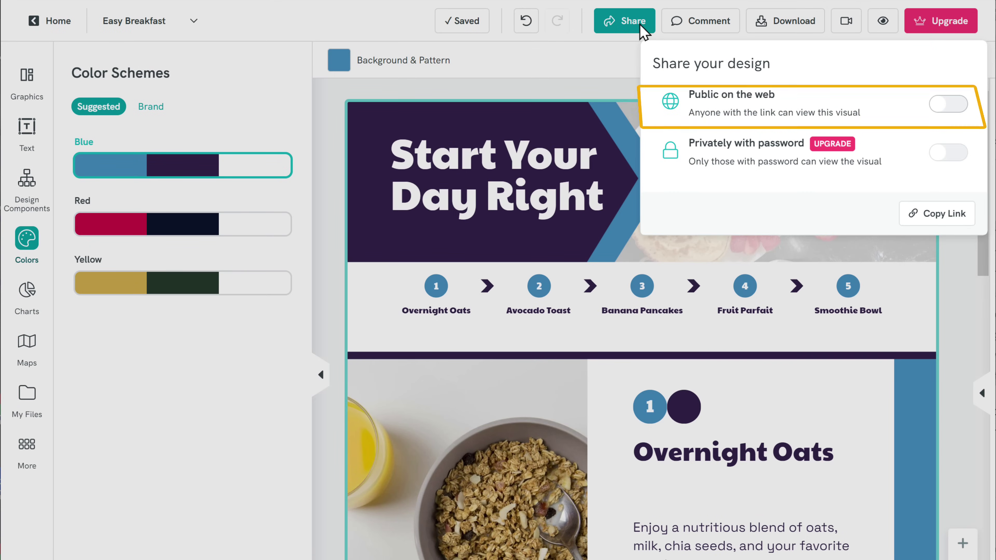
{"action": "left_click", "coordinate": [957, 105]}
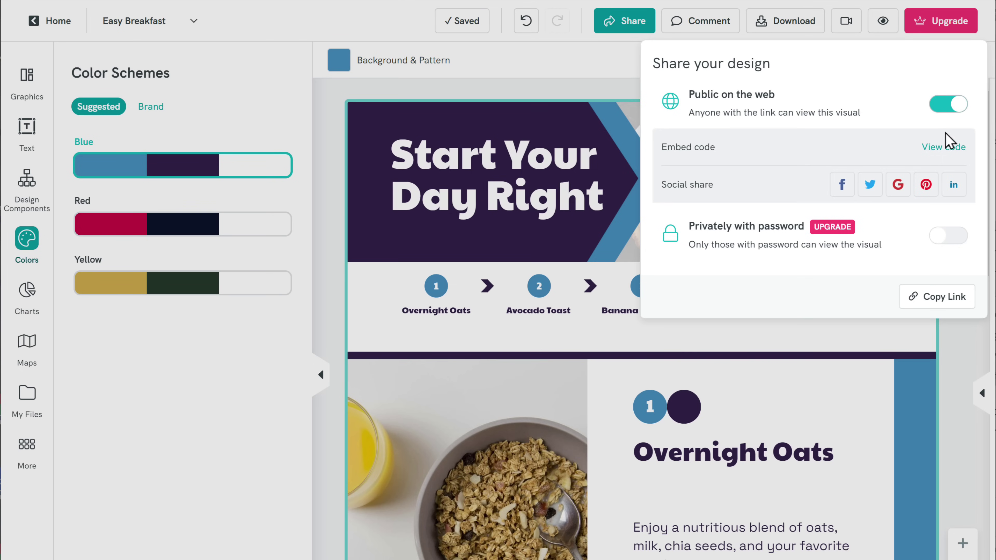
{"action": "left_click", "coordinate": [940, 157]}
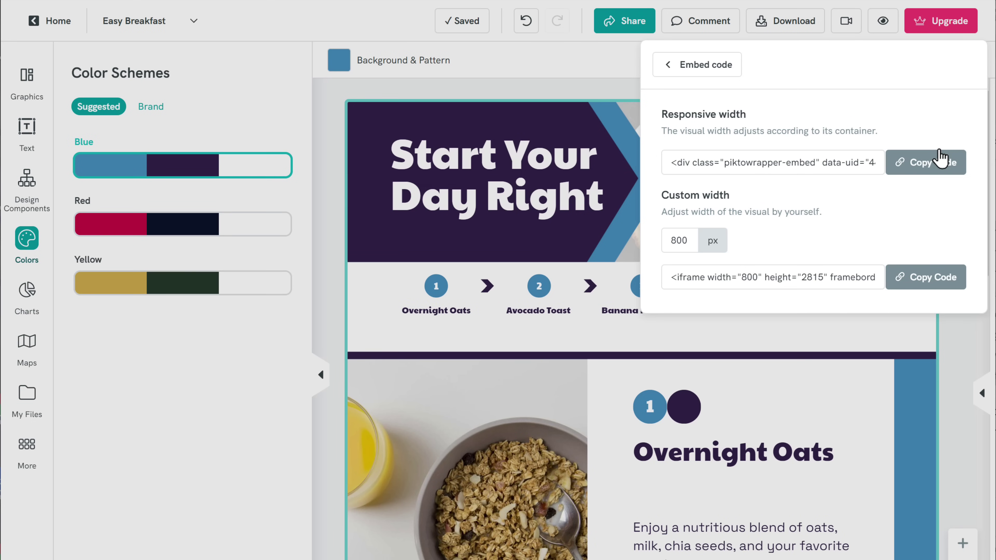
{"action": "left_click", "coordinate": [923, 167]}
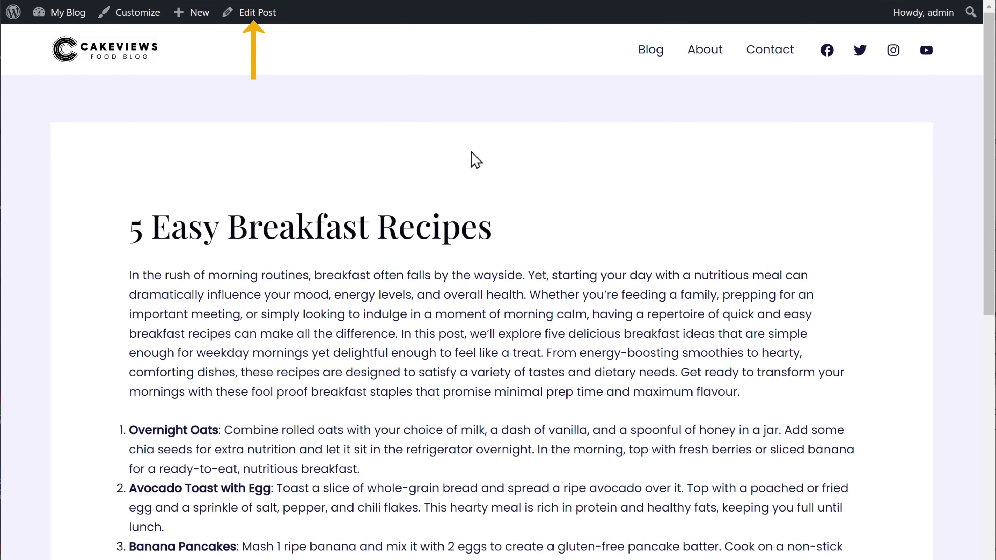
Edit the post and insert a Custom HTML block after the introduction
{"action": "left_click", "coordinate": [257, 14]}
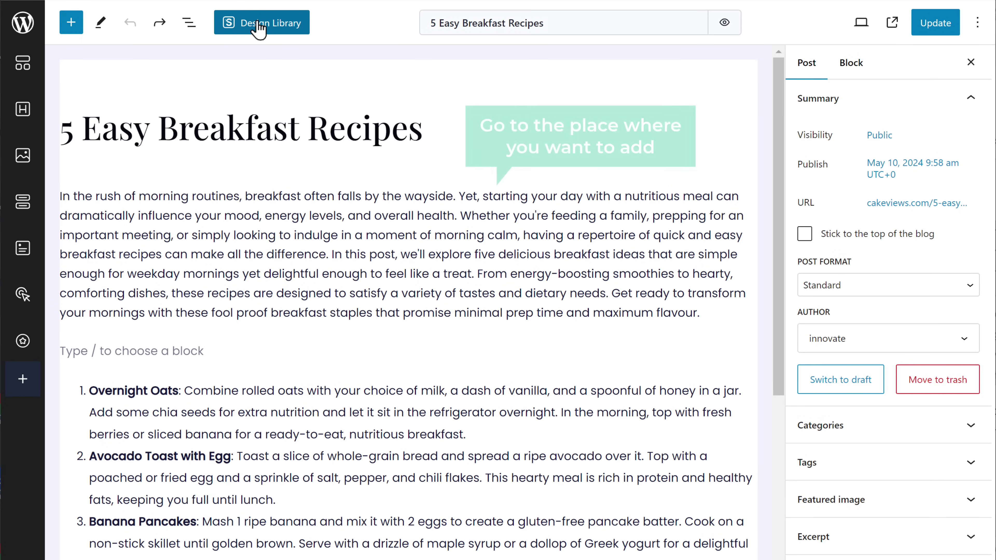
{"action": "left_click", "coordinate": [306, 351]}
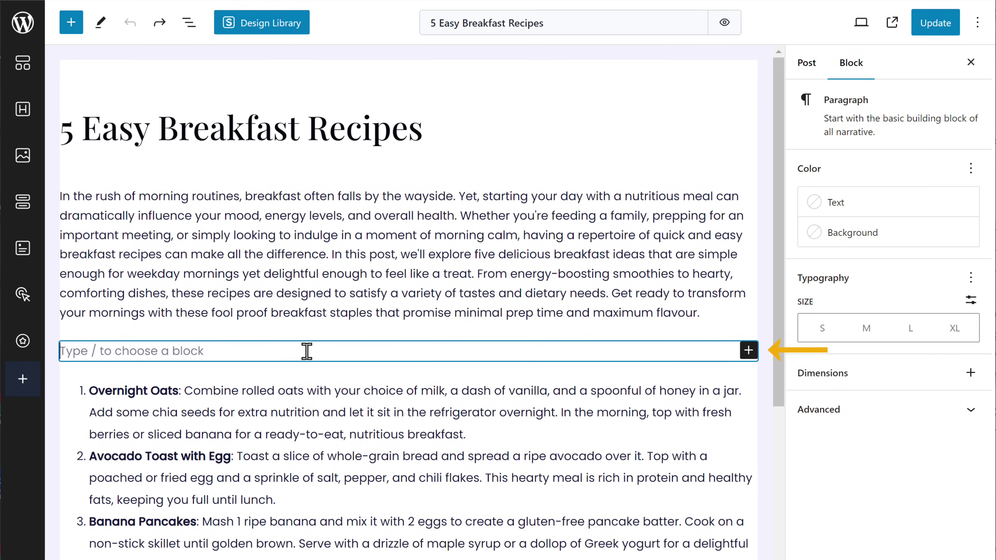
{"action": "left_click", "coordinate": [749, 351]}
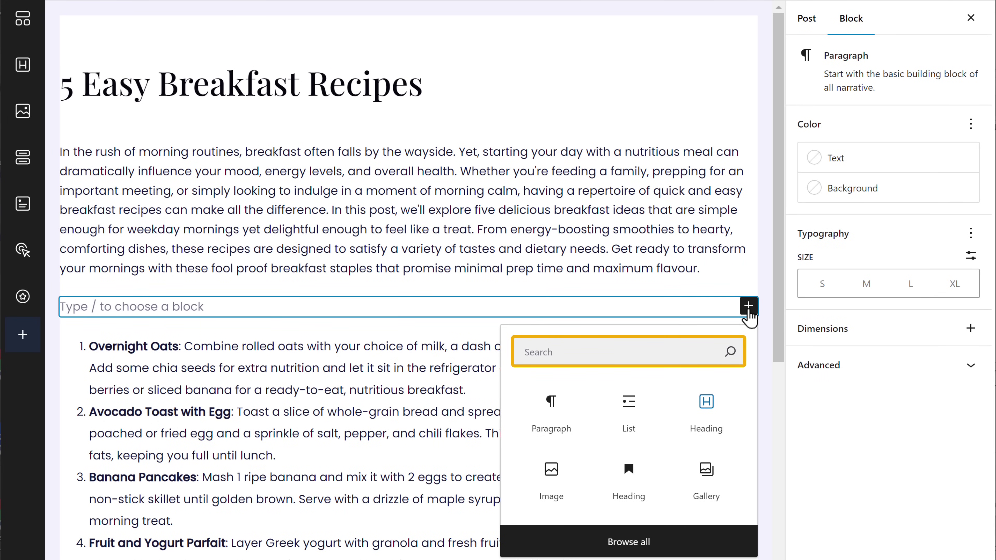
{"action": "left_click", "coordinate": [578, 353]}
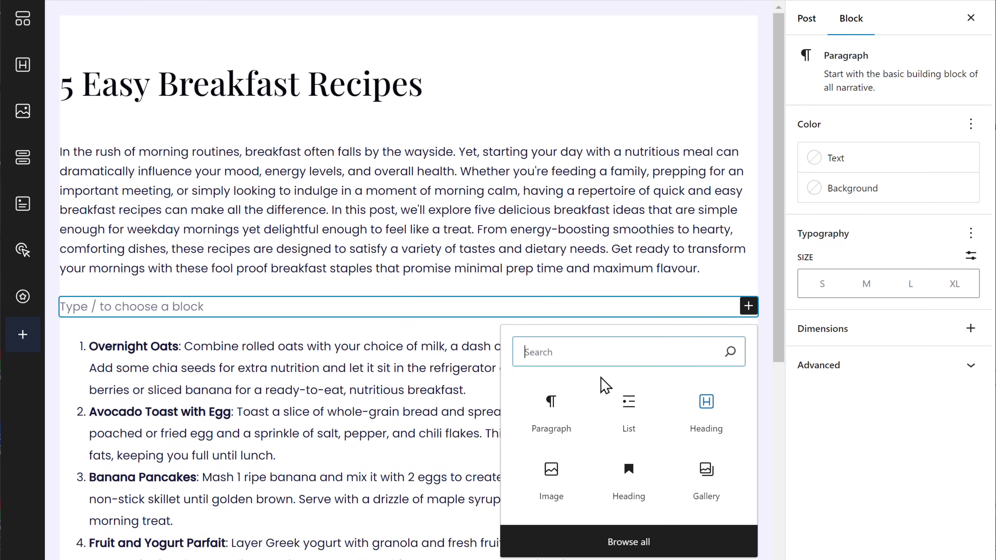
{"action": "type", "text": "HTML"}
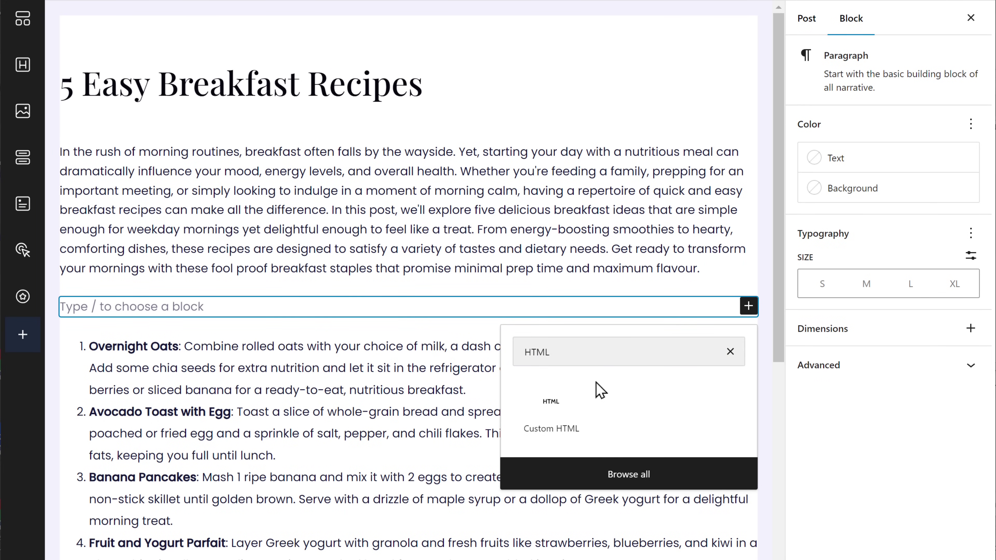
{"action": "left_click", "coordinate": [554, 426]}
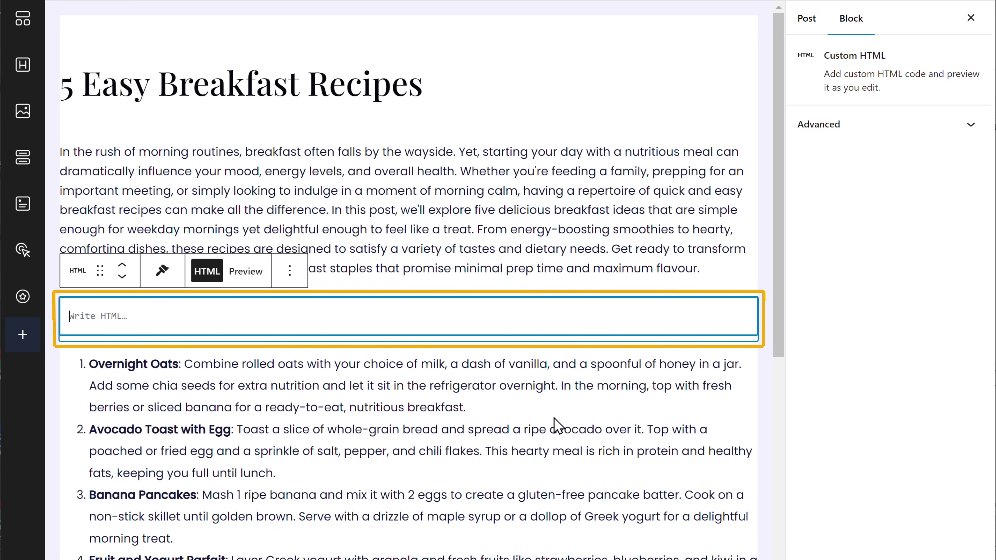
Paste the Piktochart embed code into the block, update the post, and view it live
{"action": "right_click", "coordinate": [203, 315]}
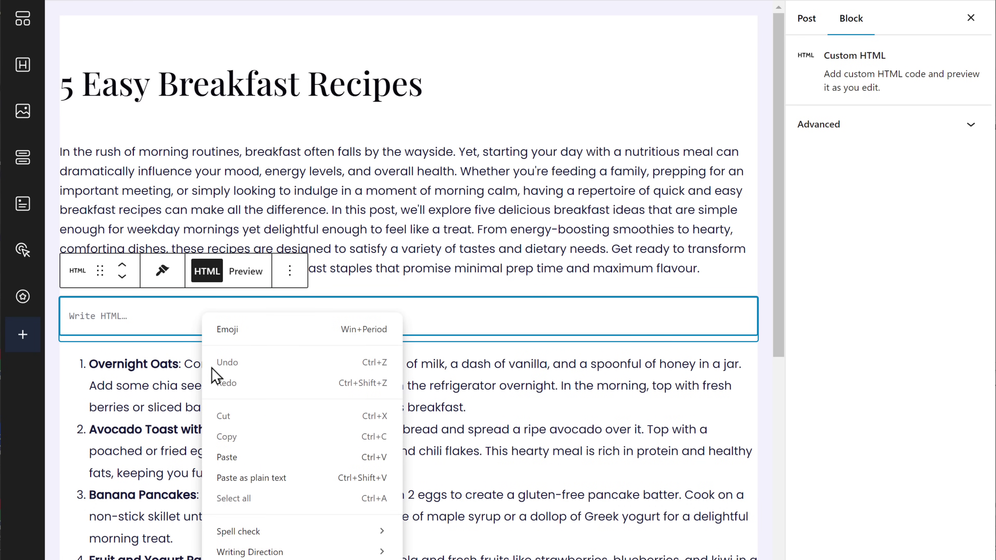
{"action": "left_click", "coordinate": [229, 457]}
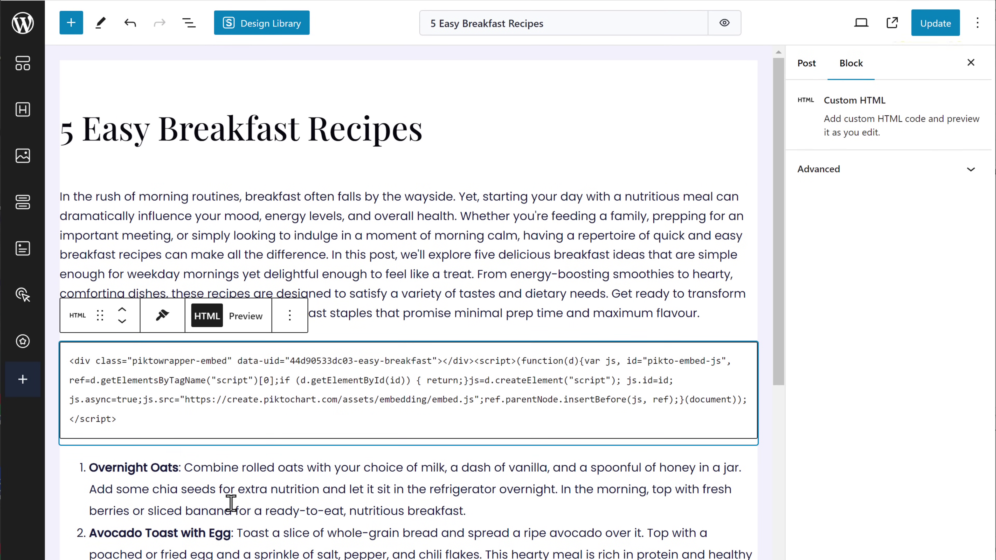
{"action": "left_click", "coordinate": [936, 32]}
{"action": "left_click", "coordinate": [892, 25]}
{"action": "scroll", "coordinate": [897, 27], "scroll_direction": "down", "scroll_amount": 15}
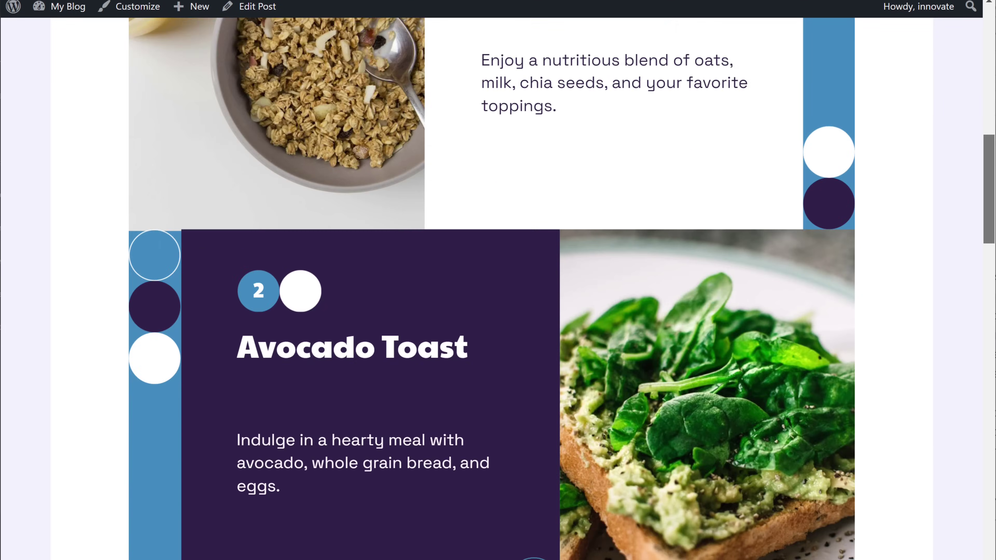